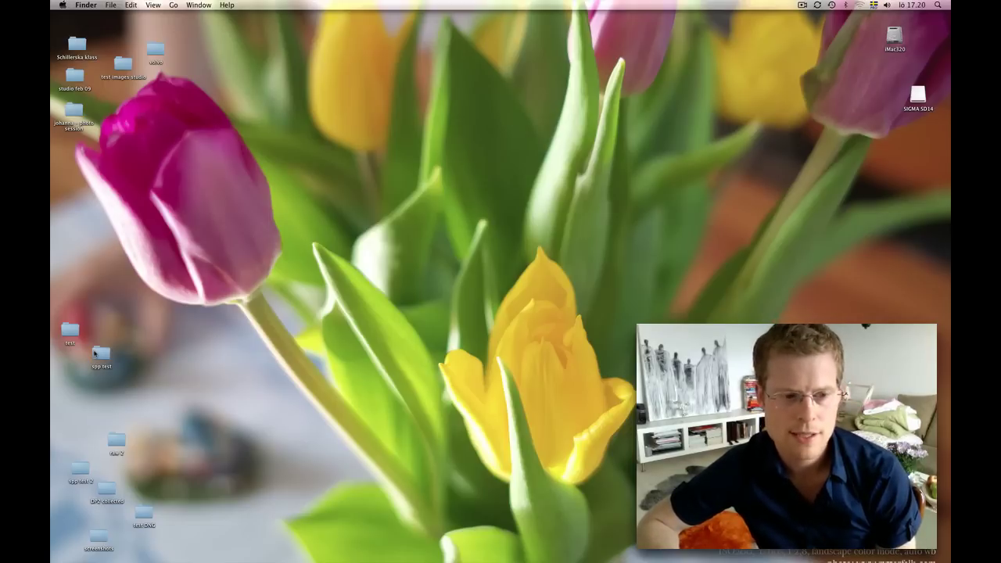
Open the spp test folder on the desktop in Finder.
{"action": "double_click", "coordinate": [95, 353]}
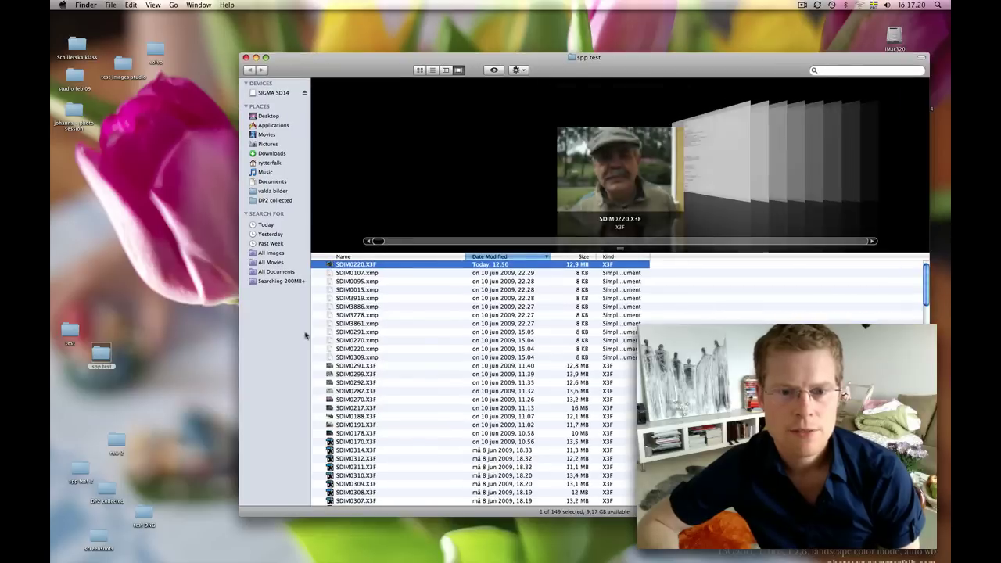
Open SDIM0220.X3F in SIGMA Photo Pro and lower its exposure slightly.
{"action": "double_click", "coordinate": [367, 265]}
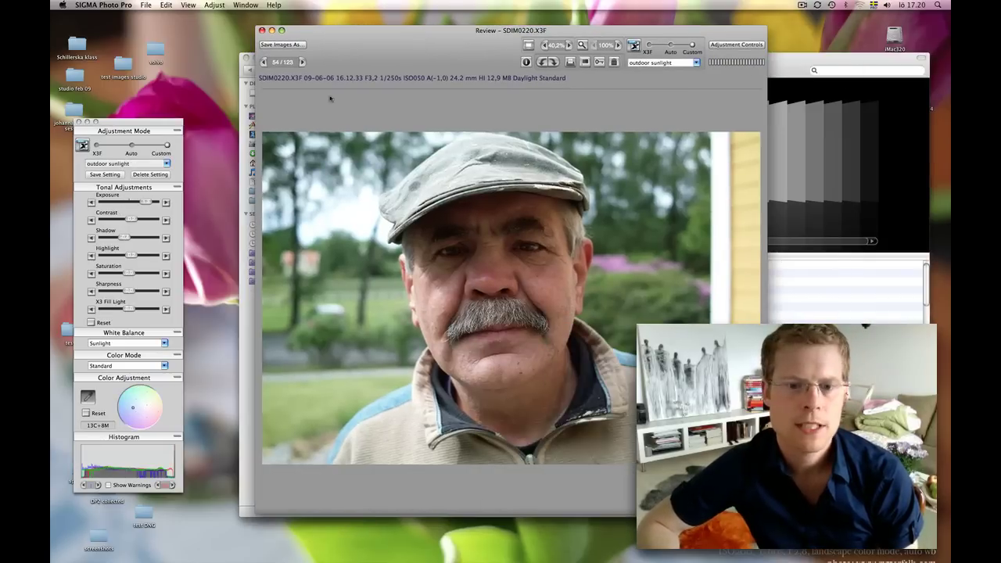
{"action": "left_click_drag", "start_coordinate": [146, 204], "coordinate": [143, 204]}
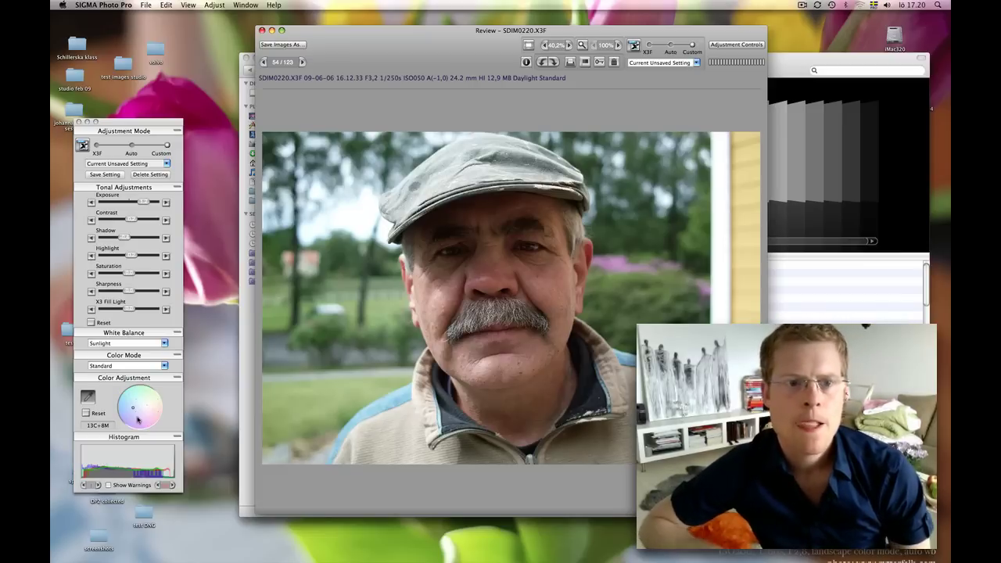
Set SDIM0220's save options to sRGB colour space and JPEG output file type.
{"action": "left_click", "coordinate": [291, 45]}
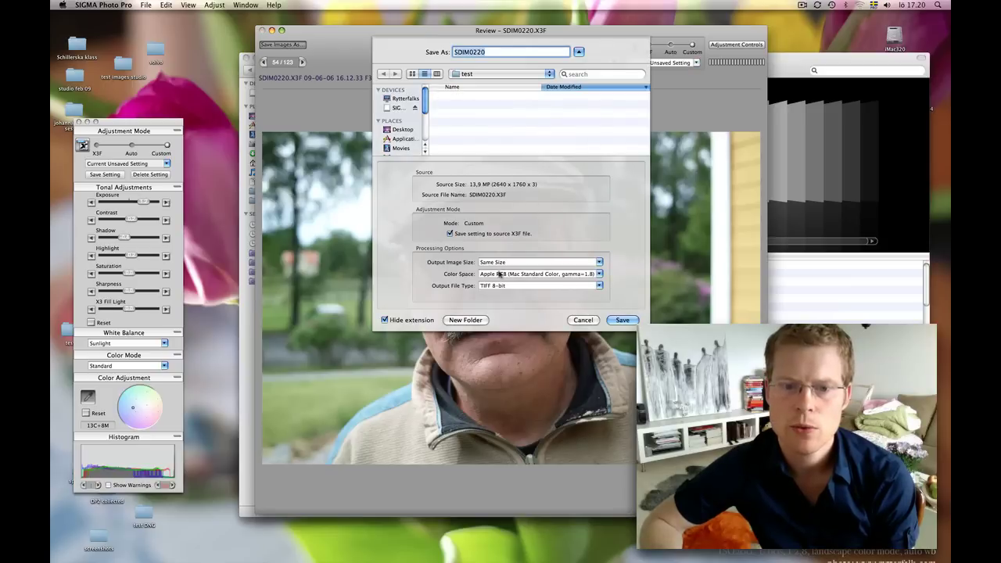
{"action": "left_click", "coordinate": [599, 275]}
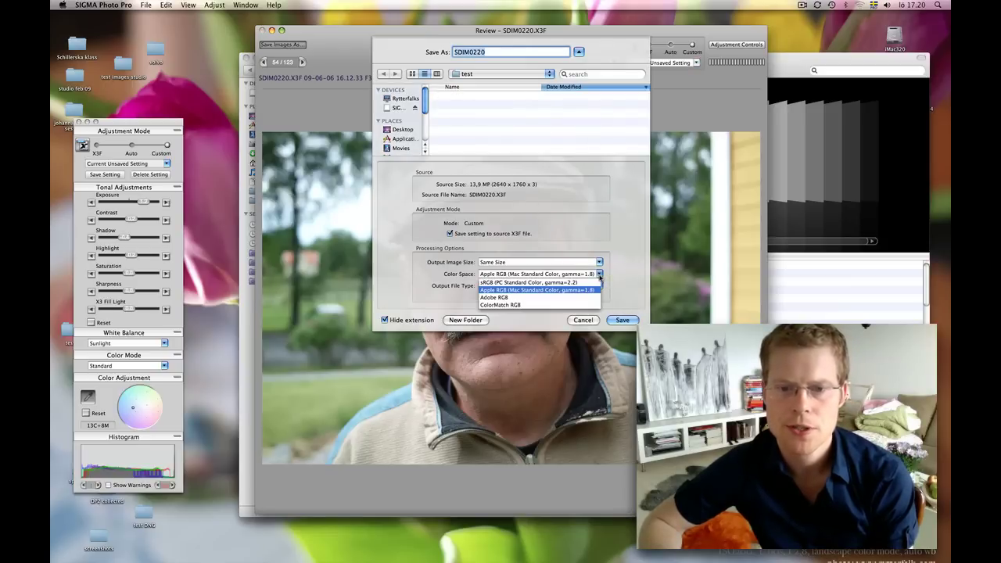
{"action": "left_click", "coordinate": [572, 282]}
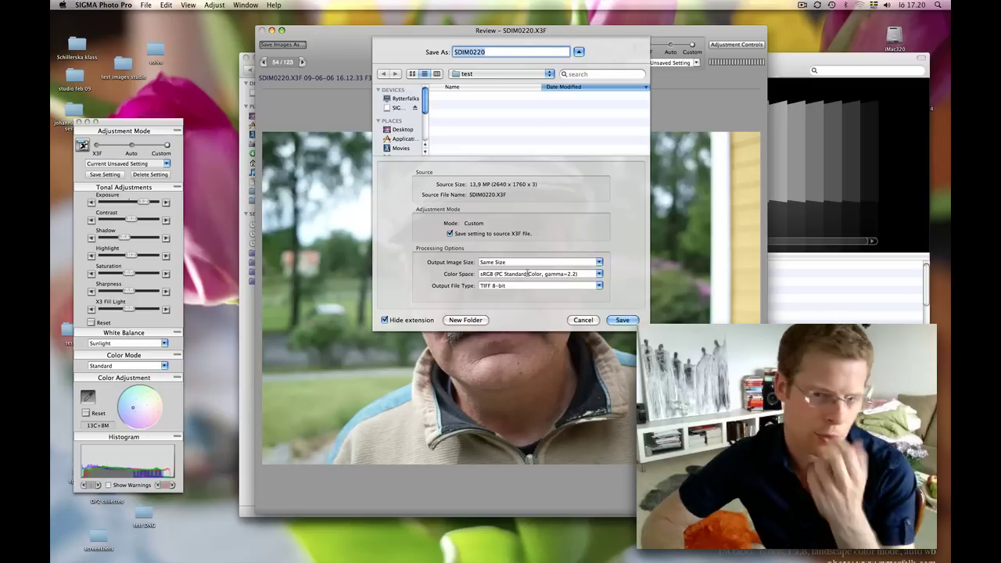
{"action": "left_click", "coordinate": [599, 287]}
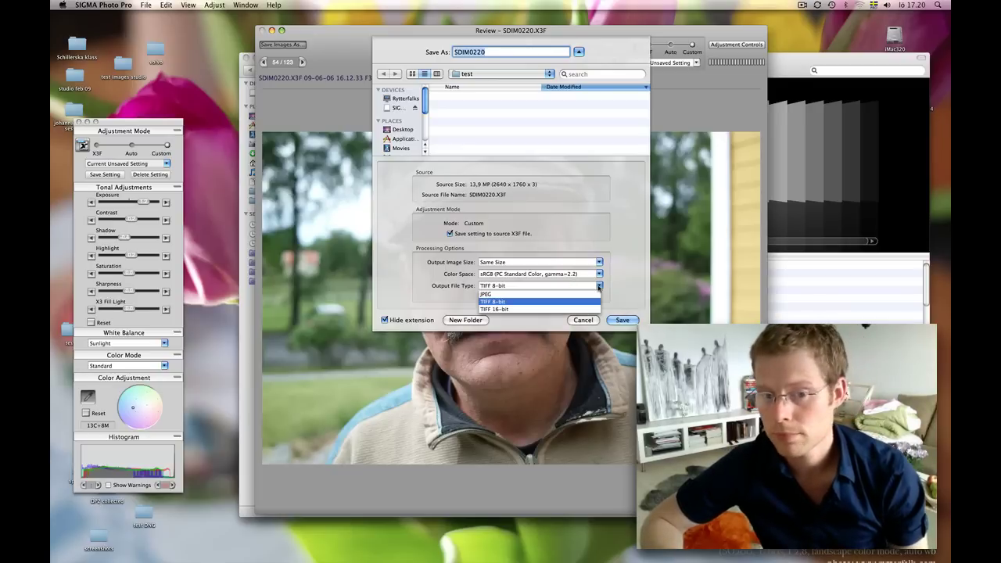
{"action": "left_click", "coordinate": [554, 295]}
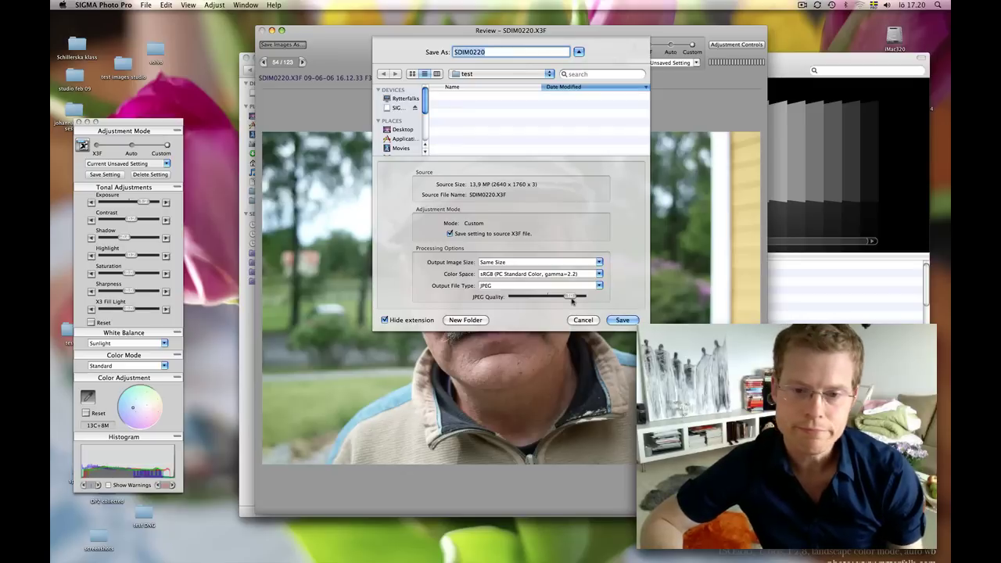
{"action": "left_click", "coordinate": [500, 54]}
Name the file SDIM0220_sRGB and save the JPEG.
{"action": "type", "text": "_sRGB"}
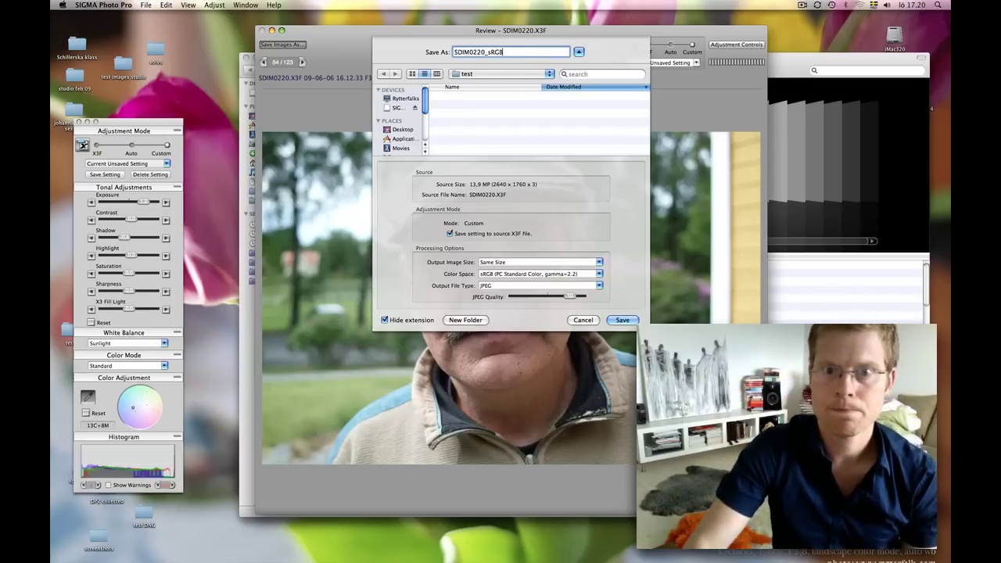
{"action": "key", "text": "Return"}
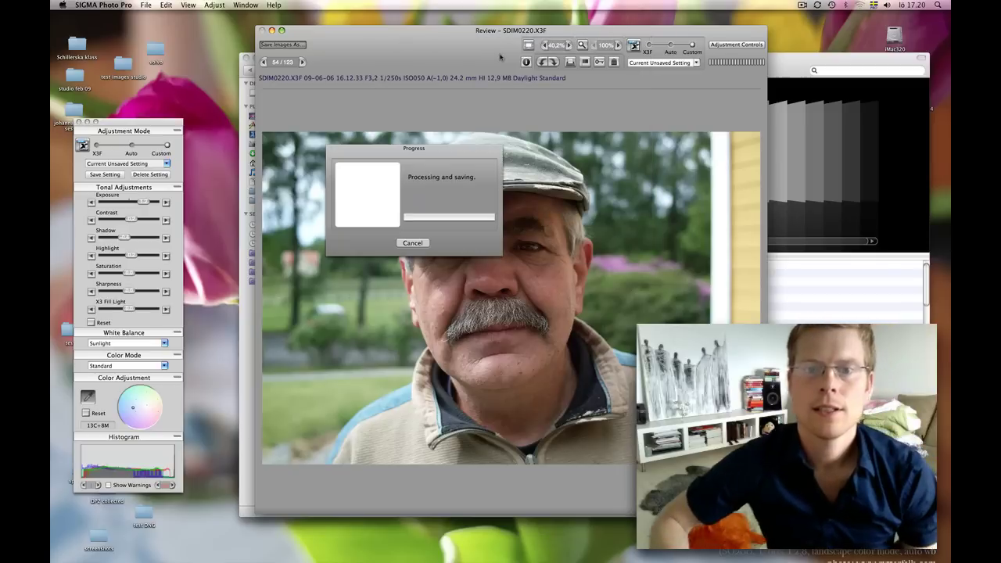
{"action": "left_click_drag", "start_coordinate": [500, 56], "coordinate": [604, 49]}
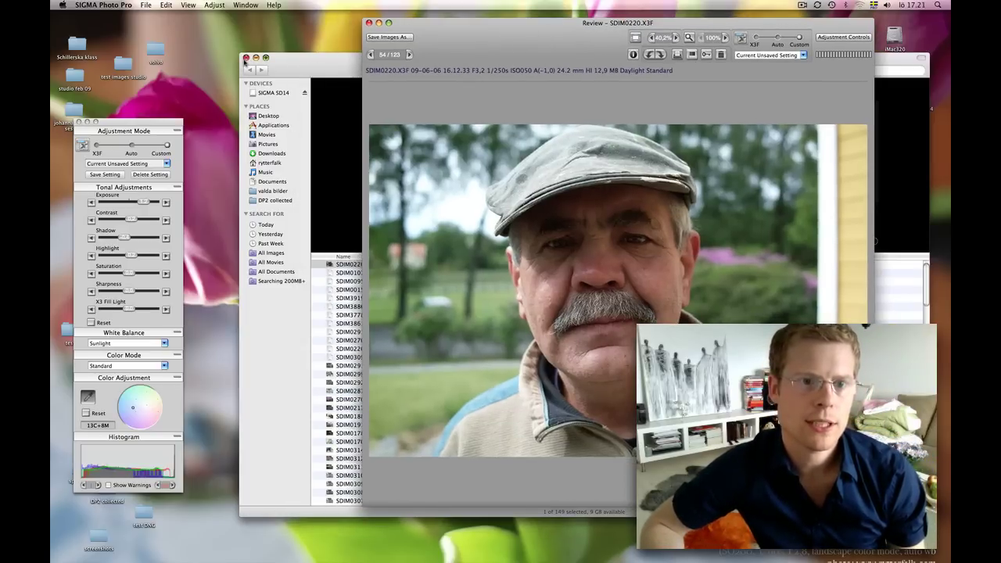
Close the spp test window and open the desktop test folder.
{"action": "left_click", "coordinate": [245, 58]}
{"action": "left_click_drag", "start_coordinate": [162, 130], "coordinate": [247, 140]}
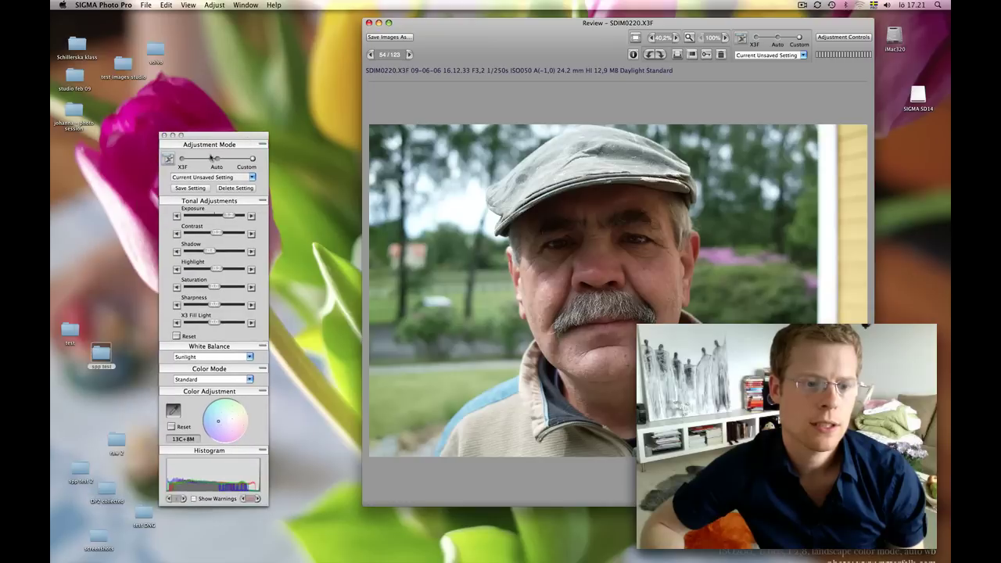
{"action": "left_click", "coordinate": [78, 332]}
{"action": "double_click", "coordinate": [78, 331]}
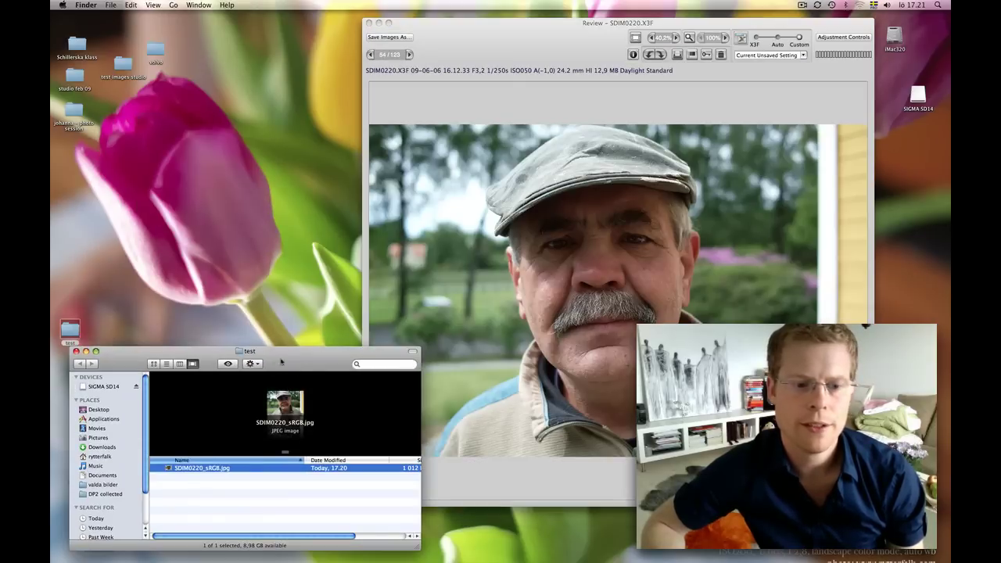
Open SDIM0220_sRGB.jpg in Safari.
{"action": "mouse_move", "coordinate": [316, 560]}
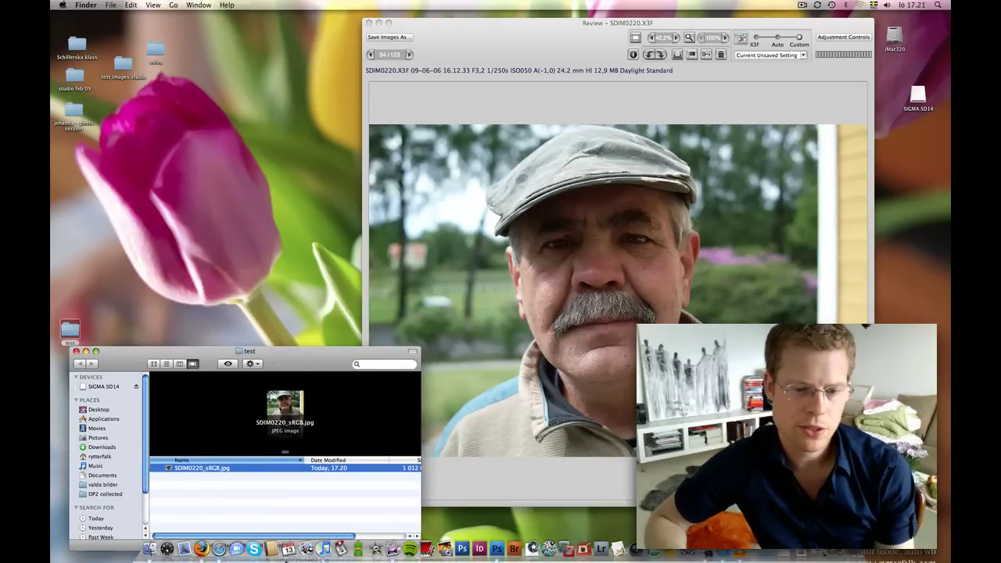
{"action": "left_click_drag", "start_coordinate": [213, 554], "coordinate": [215, 552]}
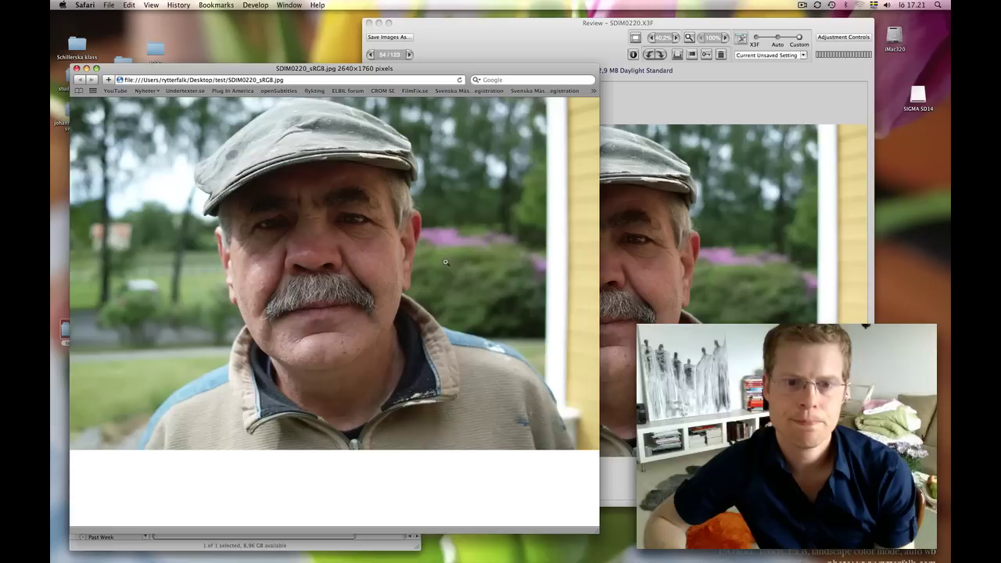
{"action": "left_click_drag", "start_coordinate": [616, 39], "coordinate": [662, 31]}
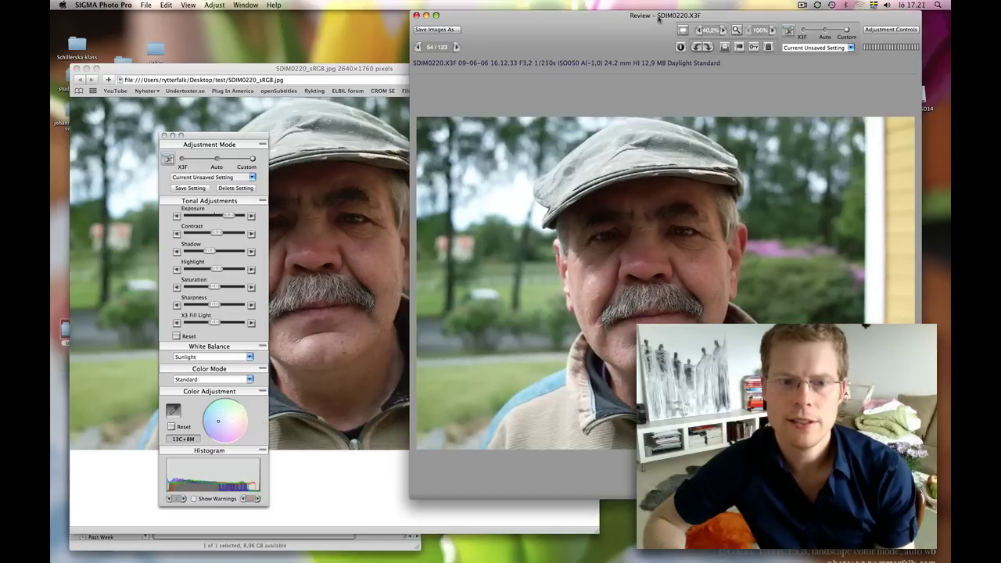
Show the raw preview at 100% and the Safari JPEG at actual size.
{"action": "left_click", "coordinate": [724, 29]}
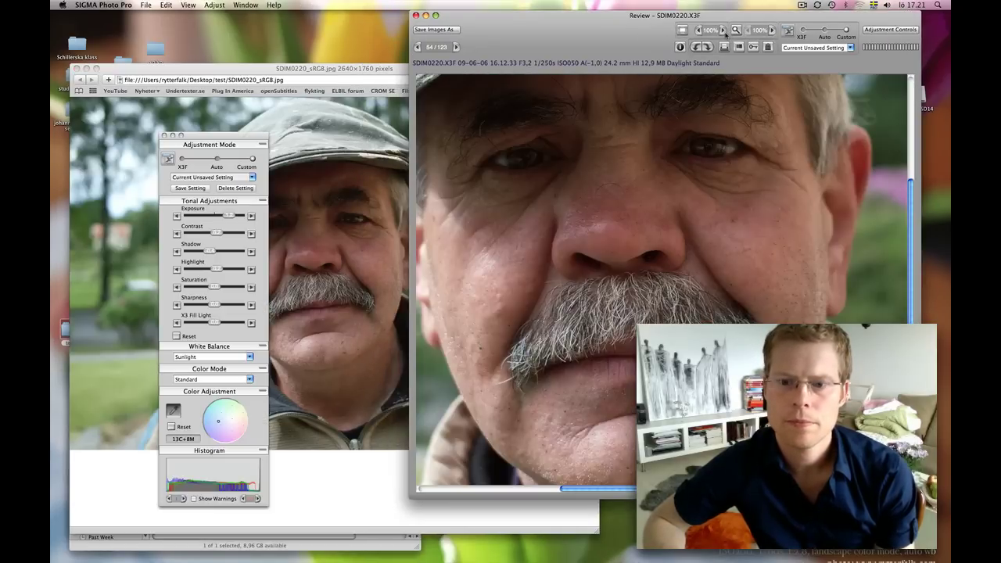
{"action": "left_click", "coordinate": [293, 74]}
{"action": "left_click", "coordinate": [327, 282]}
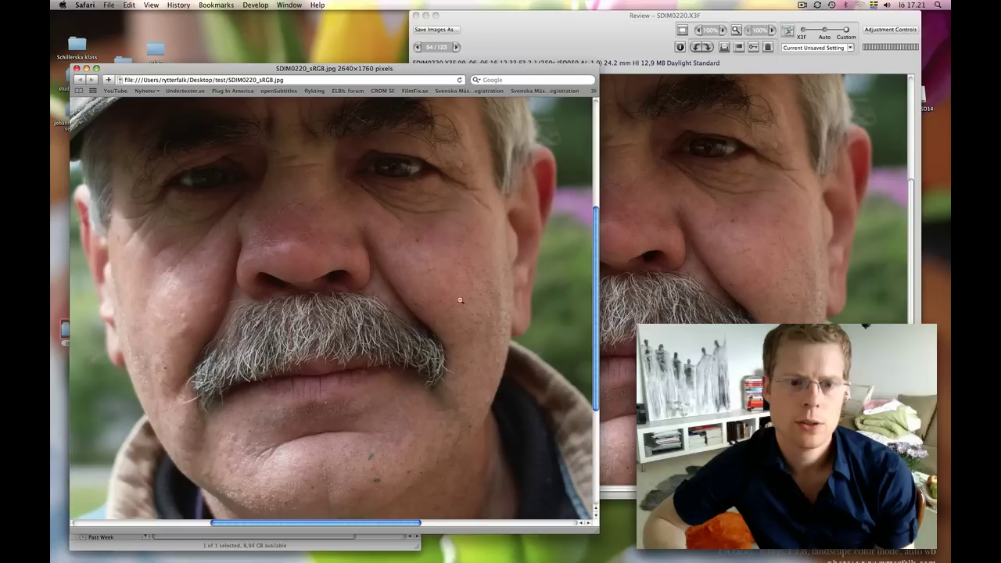
Arrange the SIGMA Review window beside the Safari image for side-by-side comparison.
{"action": "left_click", "coordinate": [649, 32]}
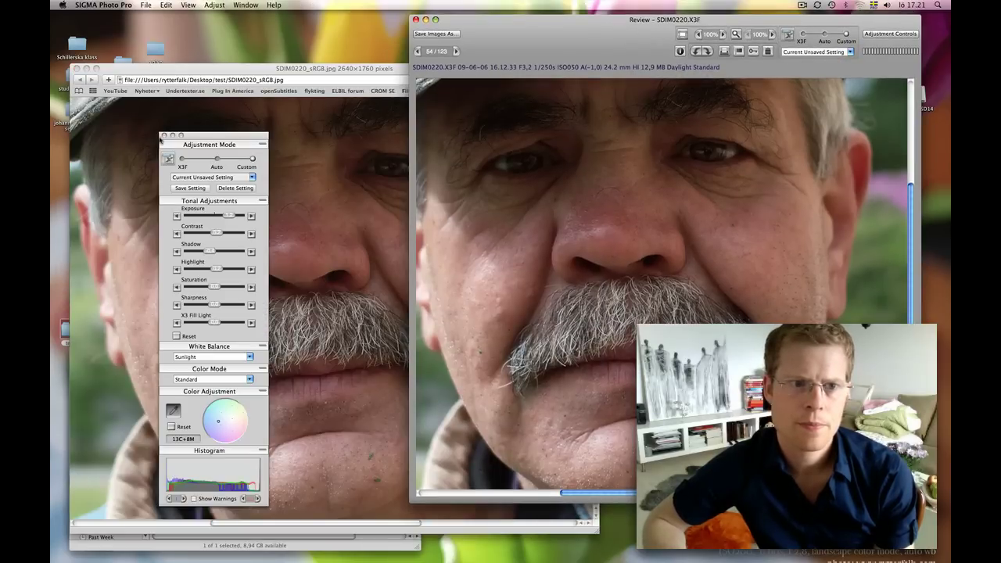
{"action": "left_click_drag", "start_coordinate": [193, 140], "coordinate": [274, 470]}
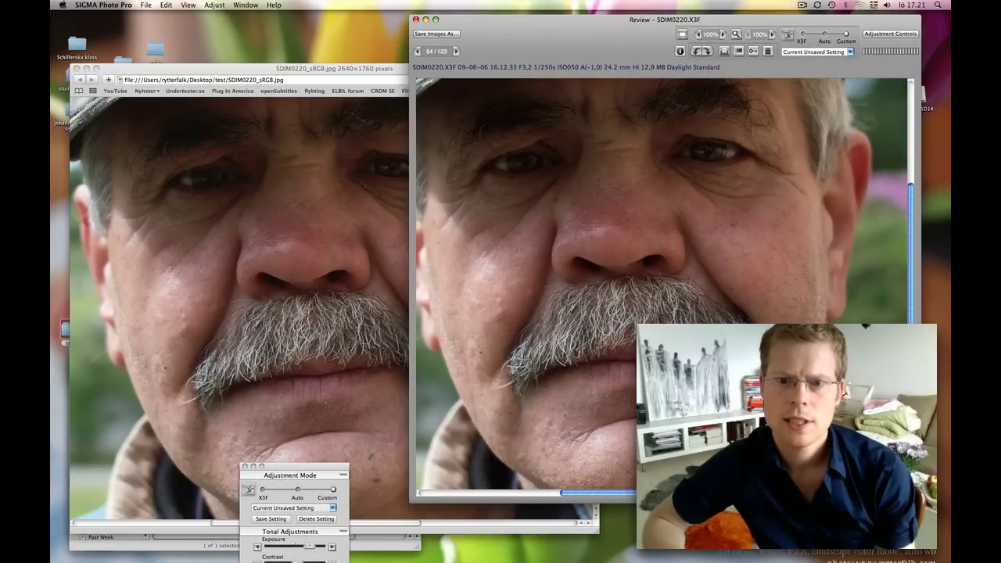
{"action": "scroll", "coordinate": [560, 82], "scroll_direction": "right", "scroll_amount": 5}
{"action": "left_click_drag", "start_coordinate": [560, 19], "coordinate": [443, 37]}
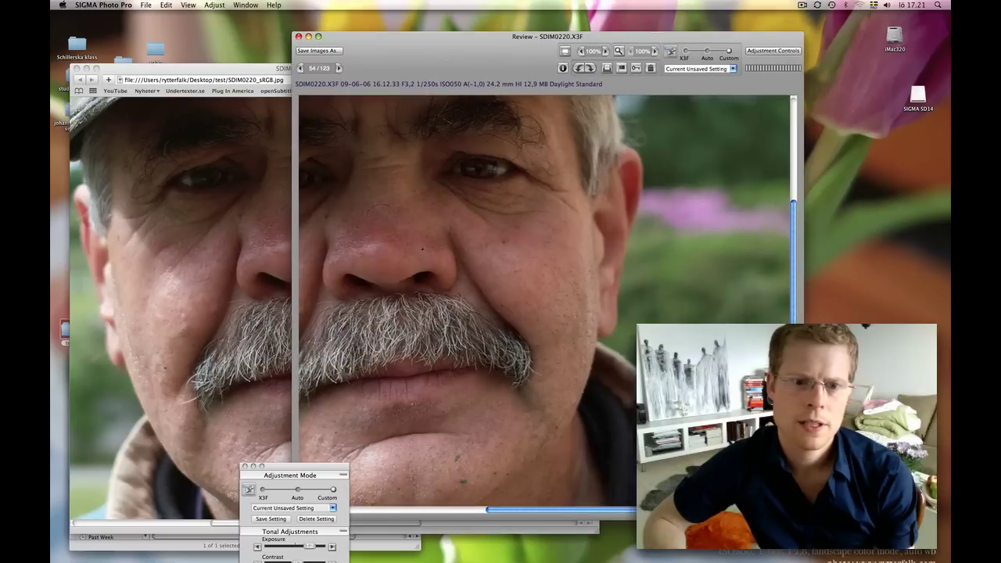
{"action": "scroll", "coordinate": [548, 297], "scroll_direction": "right", "scroll_amount": 5}
{"action": "scroll", "coordinate": [467, 304], "scroll_direction": "left", "scroll_amount": 2}
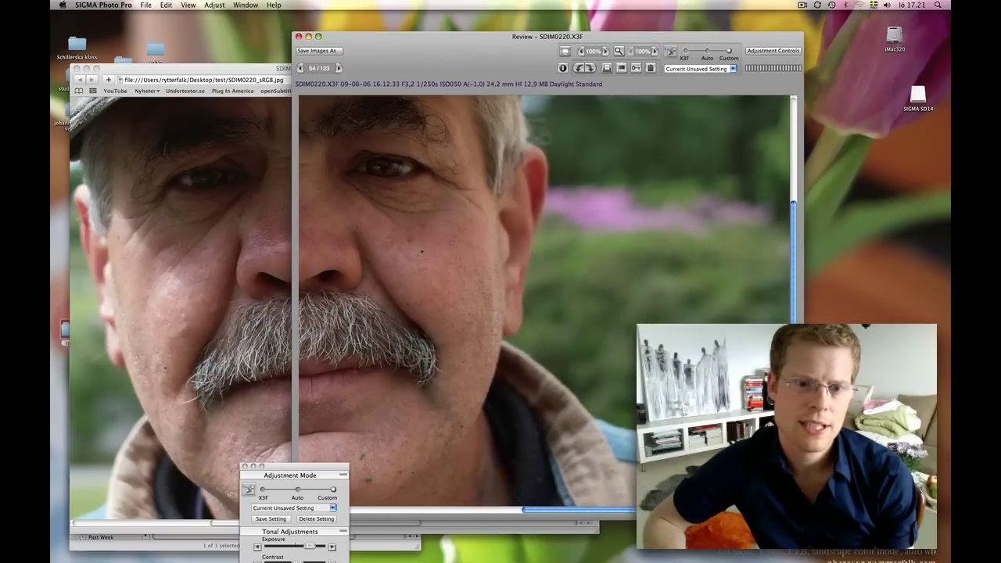
{"action": "left_click_drag", "start_coordinate": [418, 66], "coordinate": [536, 48]}
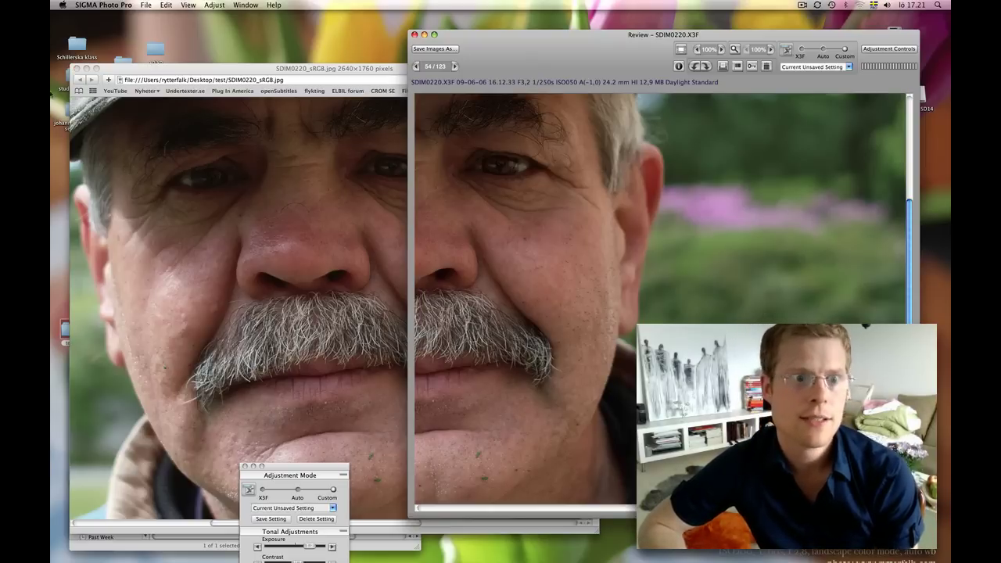
Close Safari and reopen SIGMA Photo Pro's save options for SDIM0220.
{"action": "left_click", "coordinate": [76, 68]}
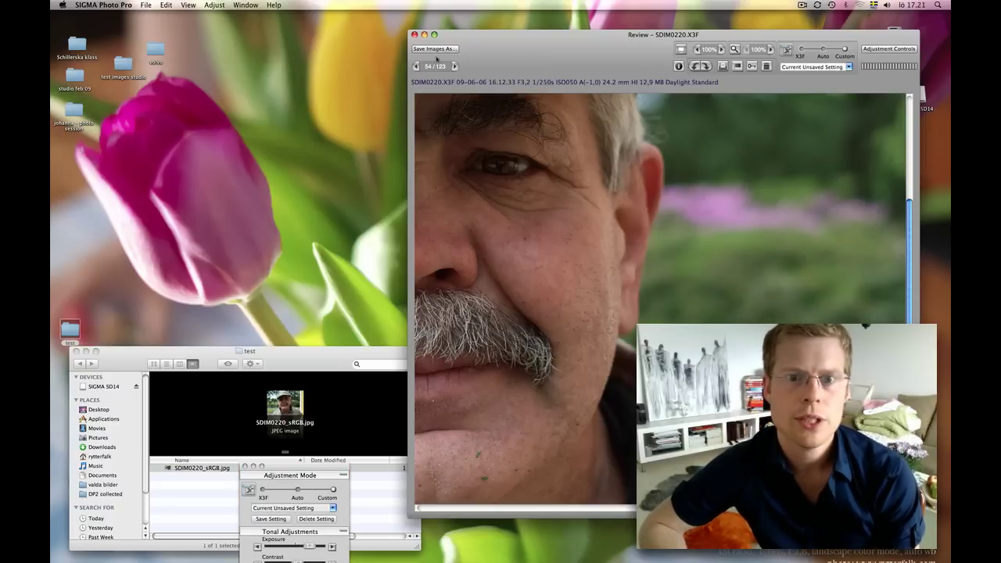
{"action": "left_click_drag", "start_coordinate": [485, 55], "coordinate": [385, 49]}
{"action": "left_click", "coordinate": [350, 43]}
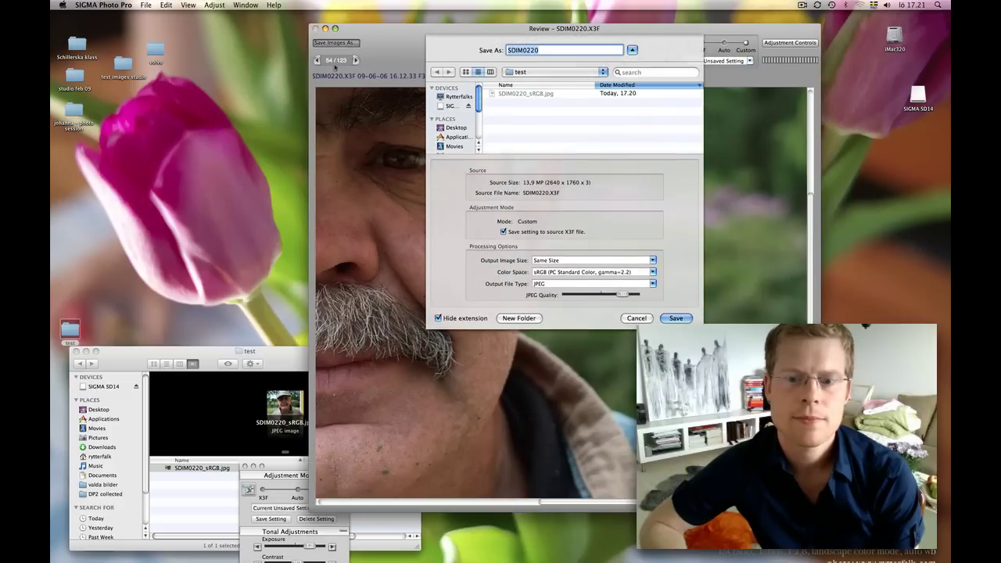
{"action": "left_click", "coordinate": [652, 285]}
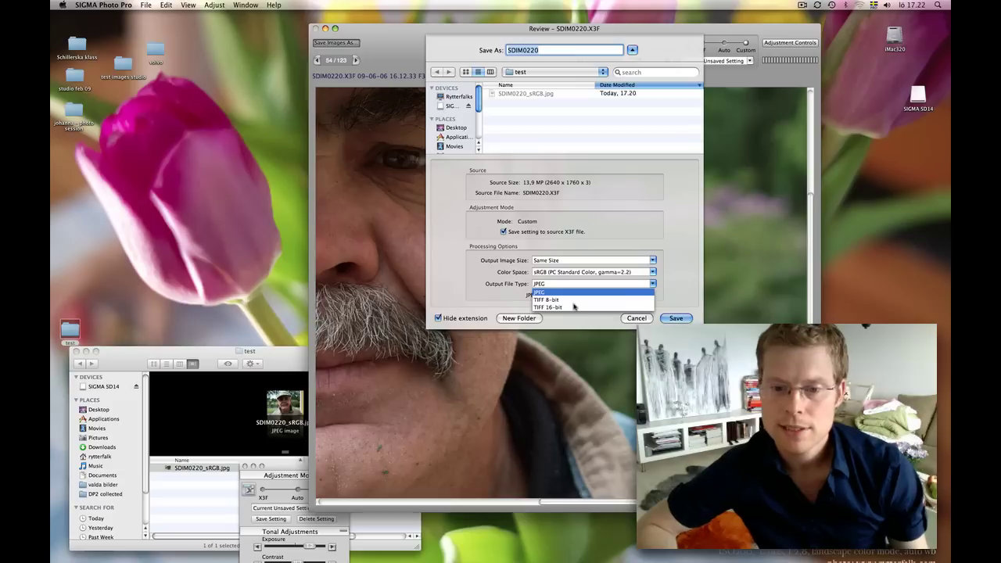
Save SDIM0220_appleRGB as an 8-bit TIFF in Apple RGB colour space.
{"action": "left_click", "coordinate": [572, 300]}
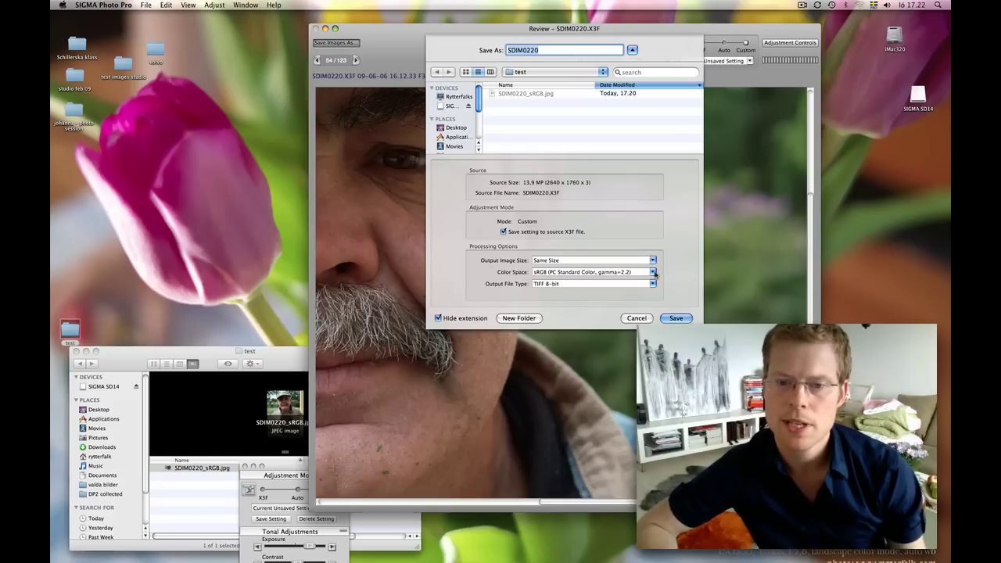
{"action": "left_click", "coordinate": [656, 273]}
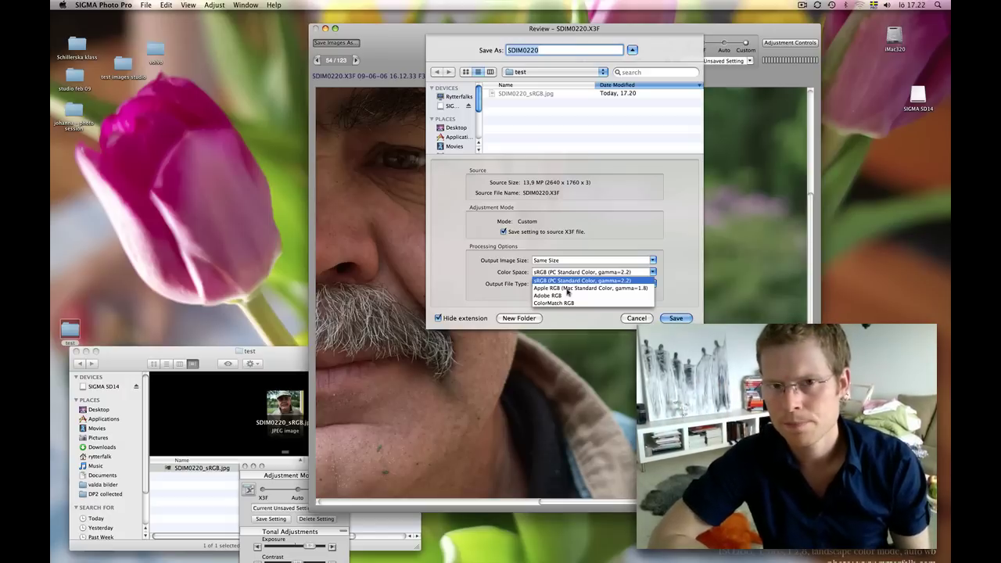
{"action": "left_click", "coordinate": [569, 289]}
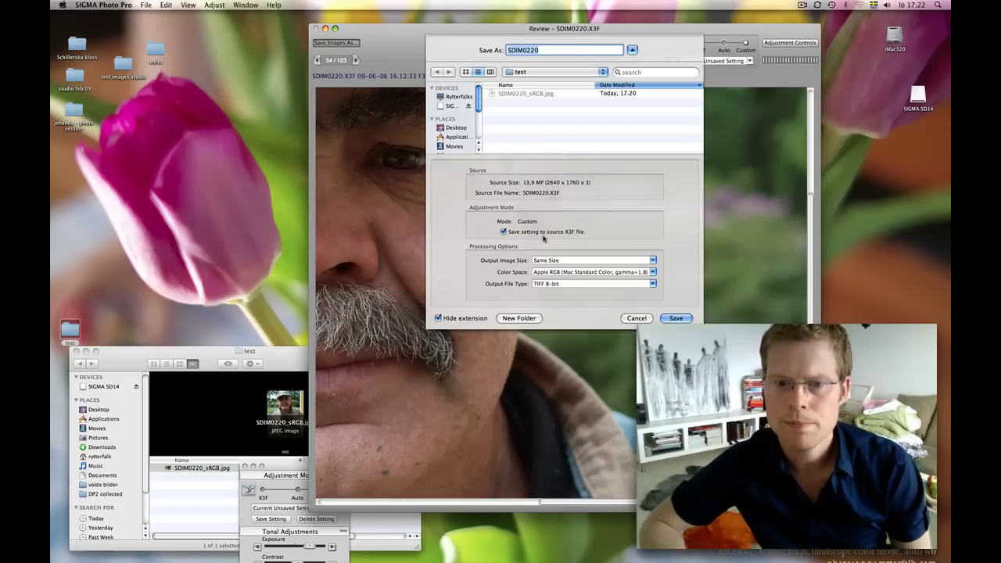
{"action": "left_click", "coordinate": [543, 52]}
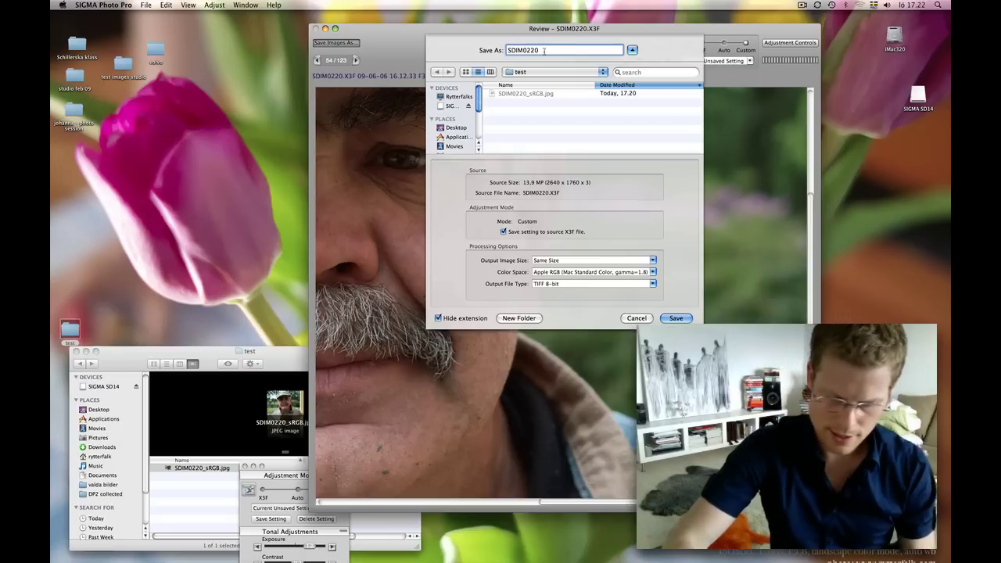
{"action": "type", "text": "_apple"}
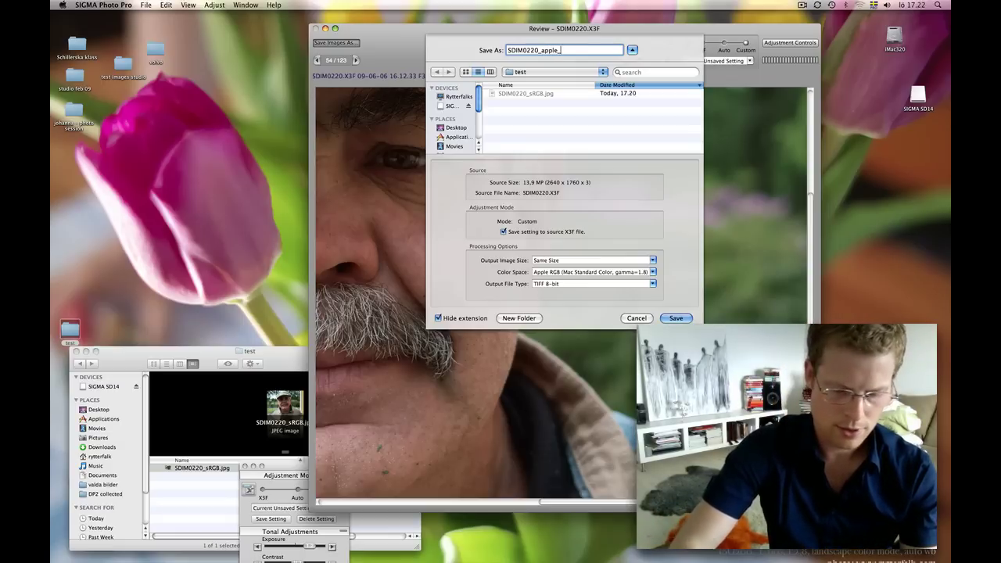
{"action": "type", "text": "RGB"}
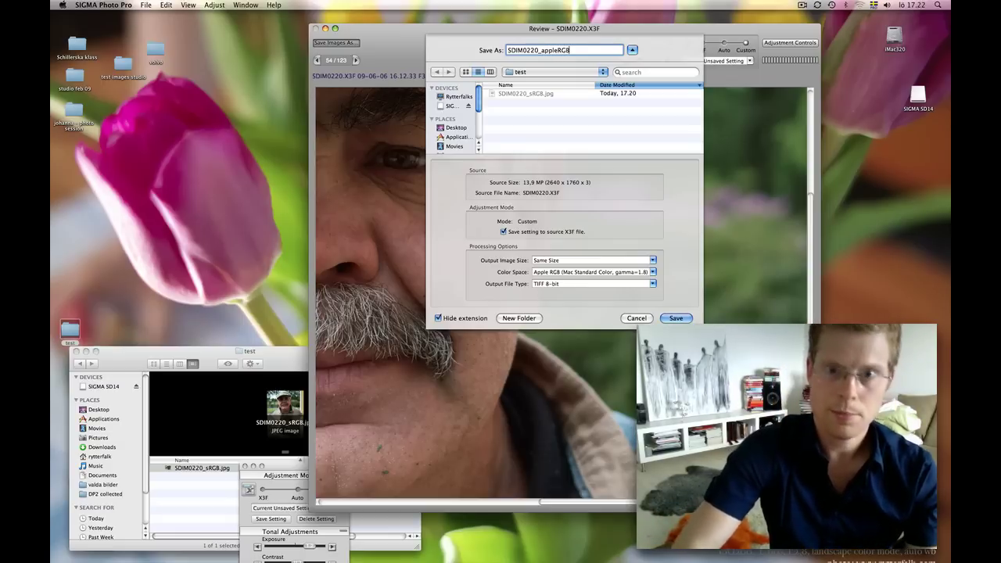
{"action": "left_click", "coordinate": [676, 318]}
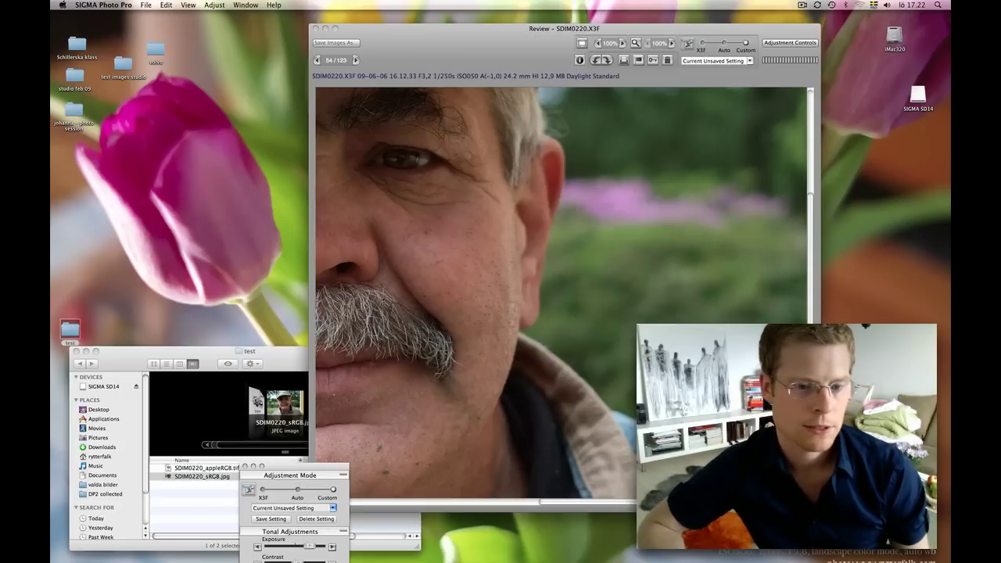
Open SDIM0220_appleRGB.tif in Photoshop and zoom it to 100%.
{"action": "left_click_drag", "start_coordinate": [298, 358], "coordinate": [324, 291]}
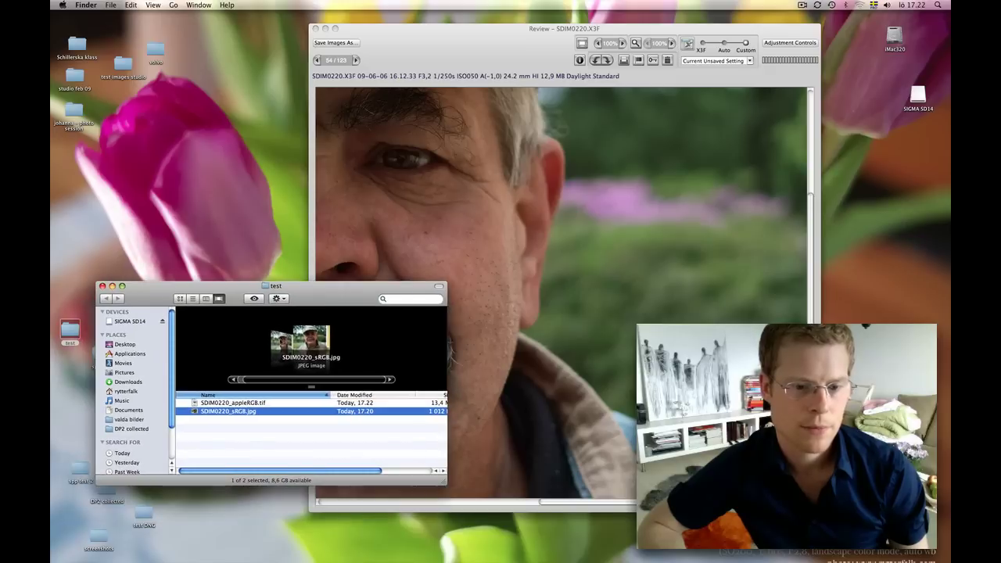
{"action": "left_click", "coordinate": [250, 404]}
{"action": "mouse_move", "coordinate": [457, 557]}
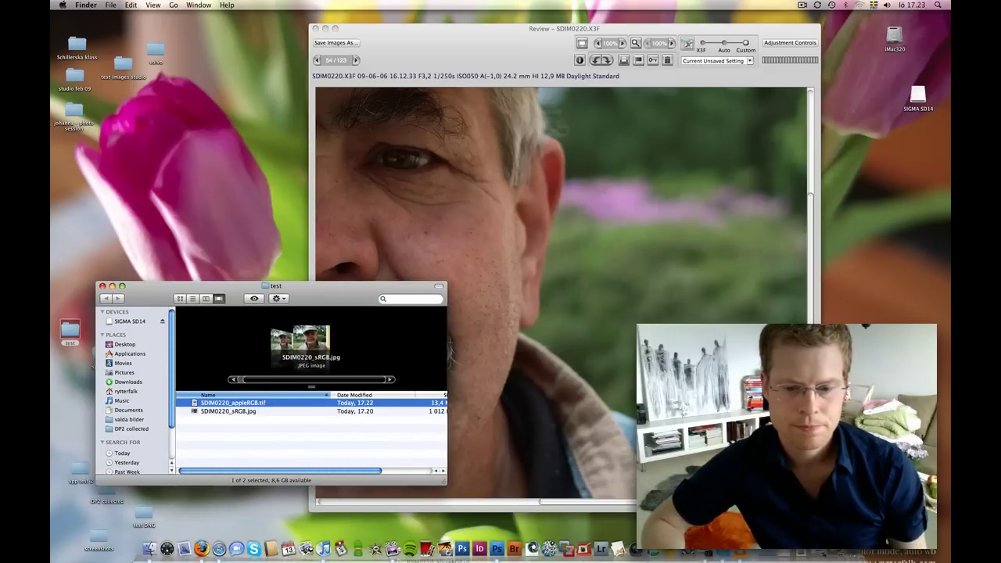
{"action": "left_click", "coordinate": [496, 549]}
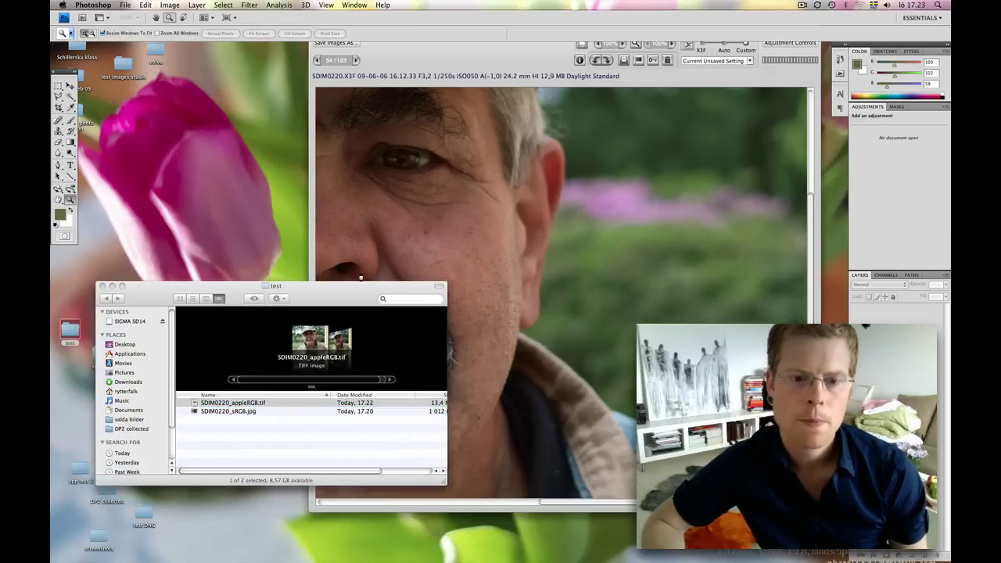
{"action": "key", "text": "super+o"}
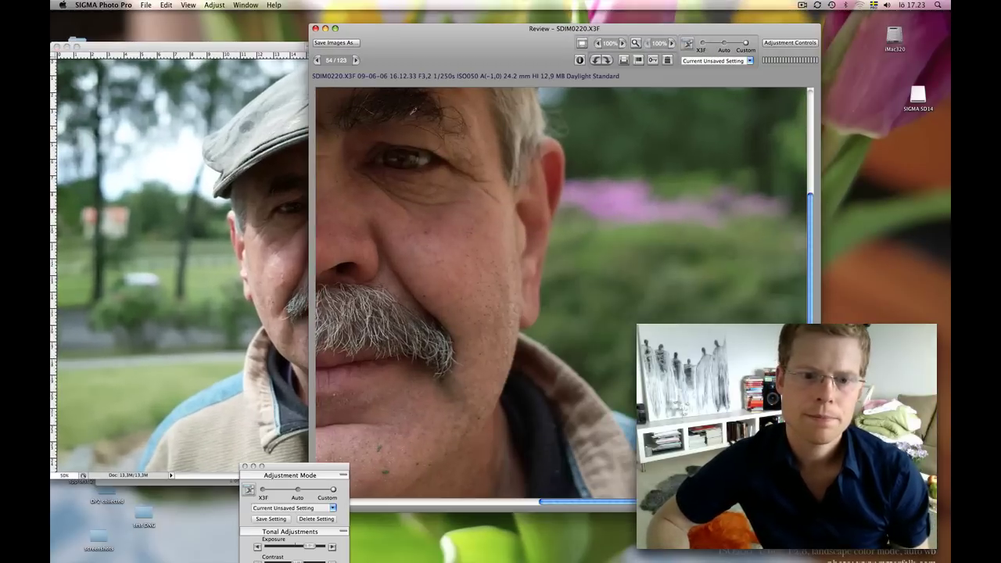
{"action": "left_click", "coordinate": [252, 48]}
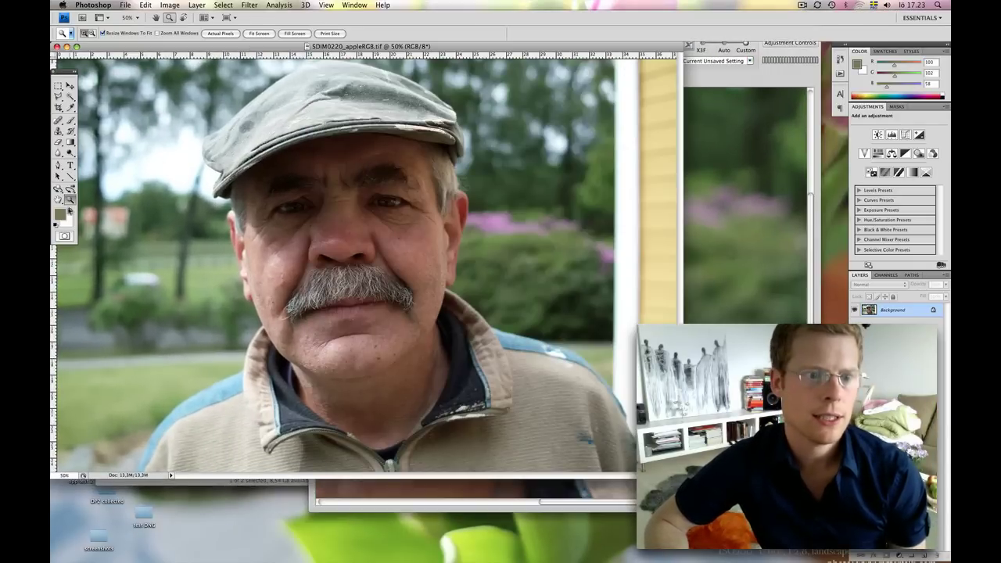
{"action": "left_click", "coordinate": [270, 221]}
Place the SIGMA Review window beside the Photoshop portrait for comparison.
{"action": "scroll", "coordinate": [458, 267], "scroll_direction": "down", "scroll_amount": 3}
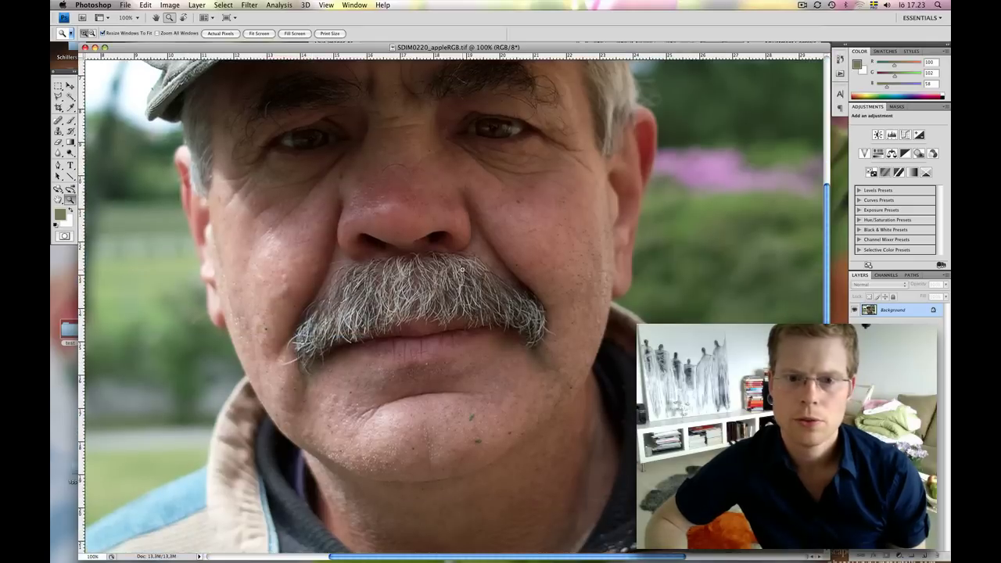
{"action": "key", "text": "F9"}
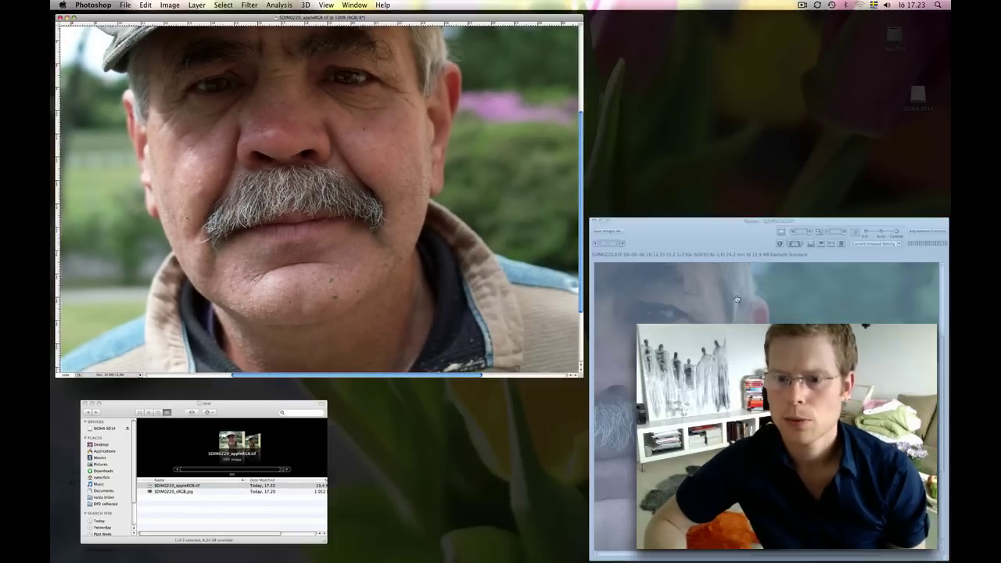
{"action": "left_click", "coordinate": [472, 65]}
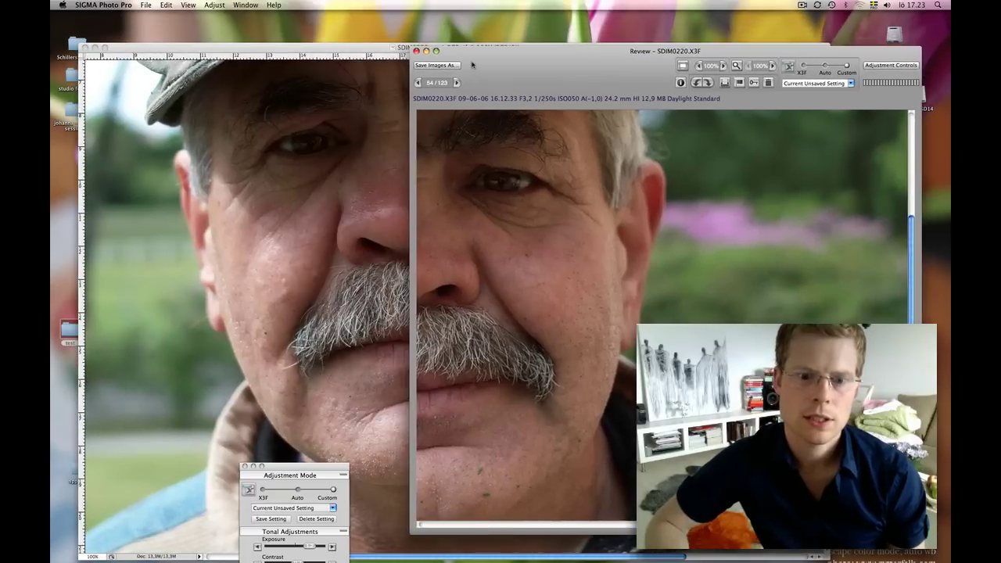
{"action": "left_click_drag", "start_coordinate": [472, 65], "coordinate": [568, 32]}
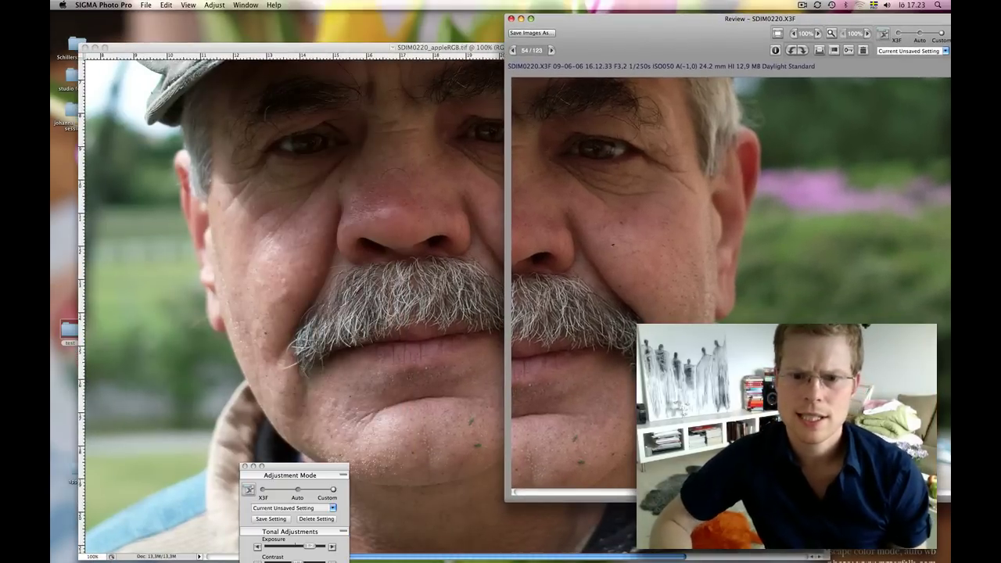
{"action": "scroll", "coordinate": [731, 282], "scroll_direction": "left", "scroll_amount": 10}
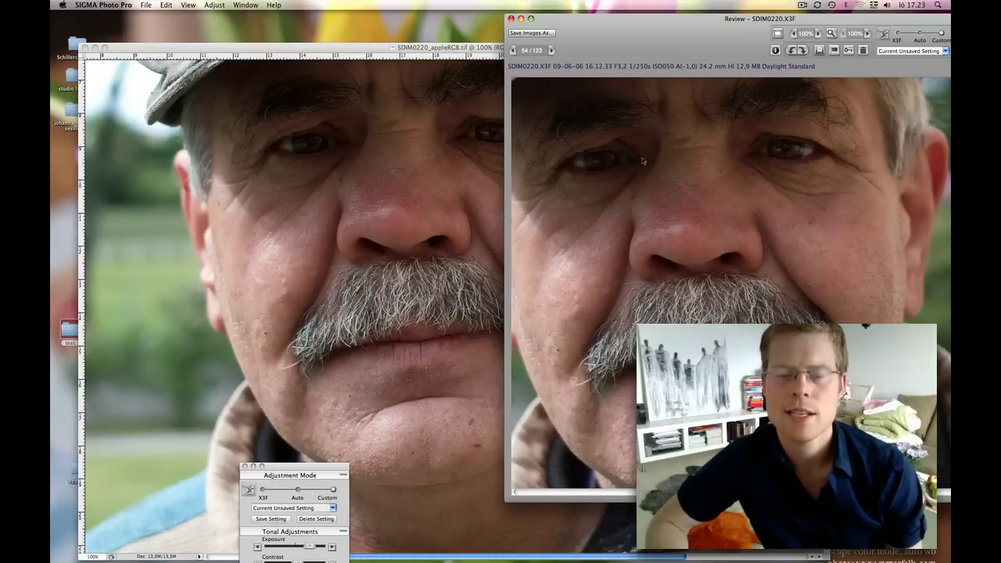
{"action": "left_click_drag", "start_coordinate": [658, 55], "coordinate": [543, 24]}
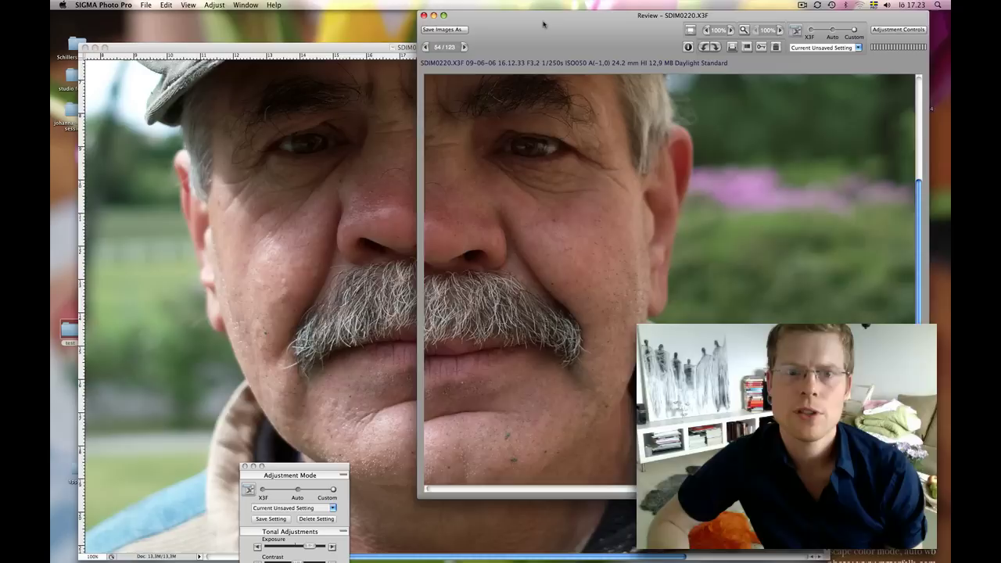
{"action": "left_click", "coordinate": [304, 52]}
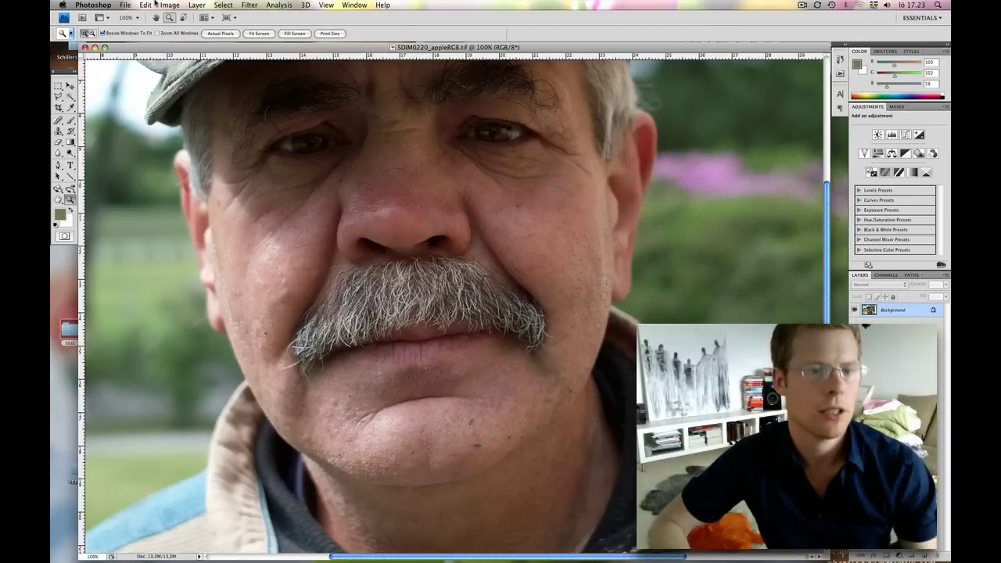
{"action": "left_click", "coordinate": [126, 4]}
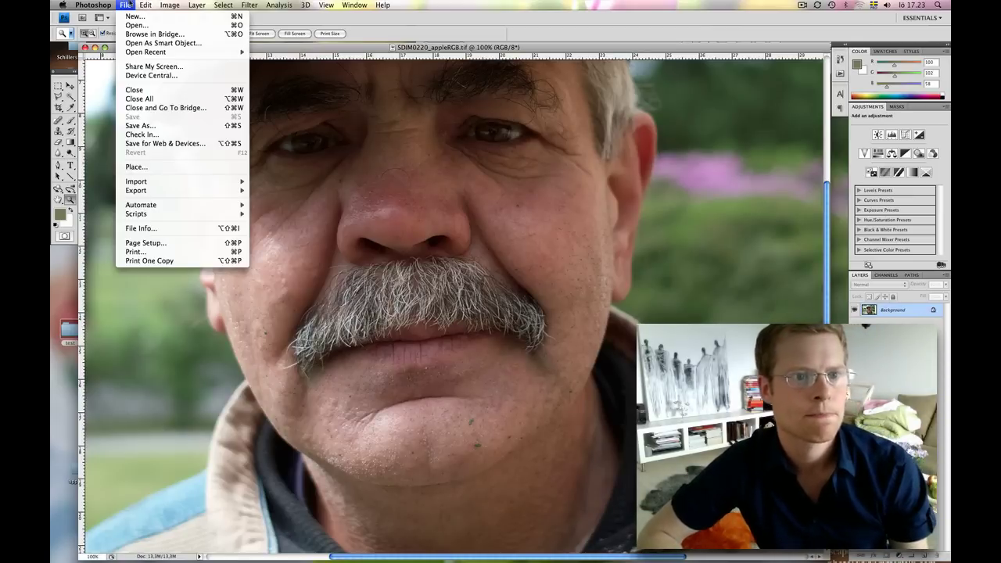
{"action": "left_click", "coordinate": [163, 144]}
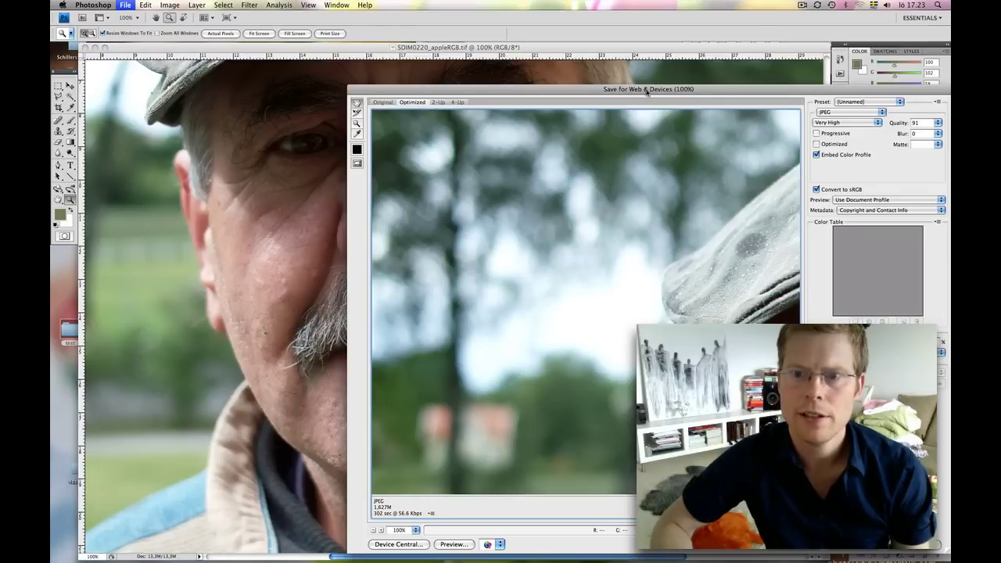
{"action": "left_click_drag", "start_coordinate": [646, 92], "coordinate": [462, 54]}
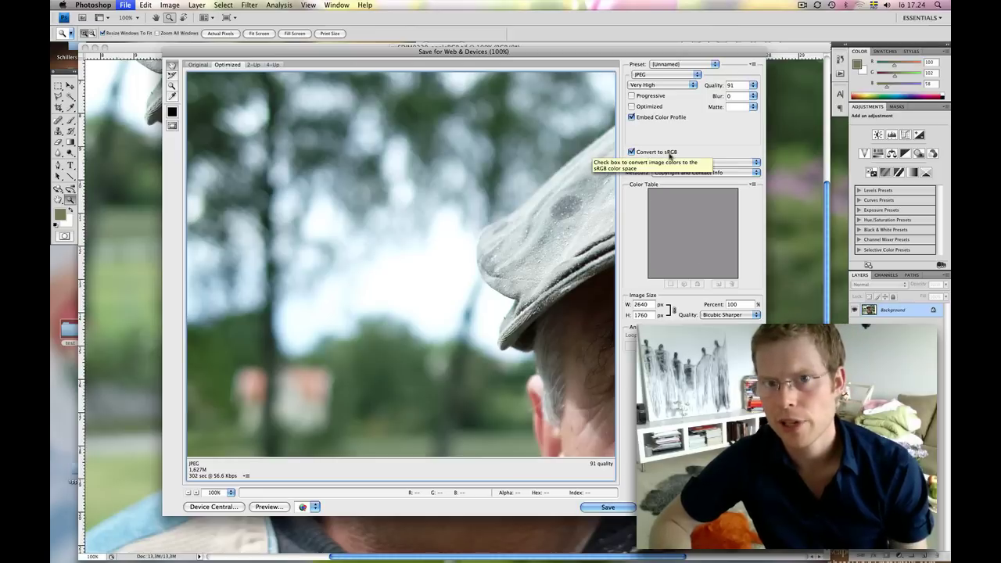
{"action": "left_click", "coordinate": [663, 507]}
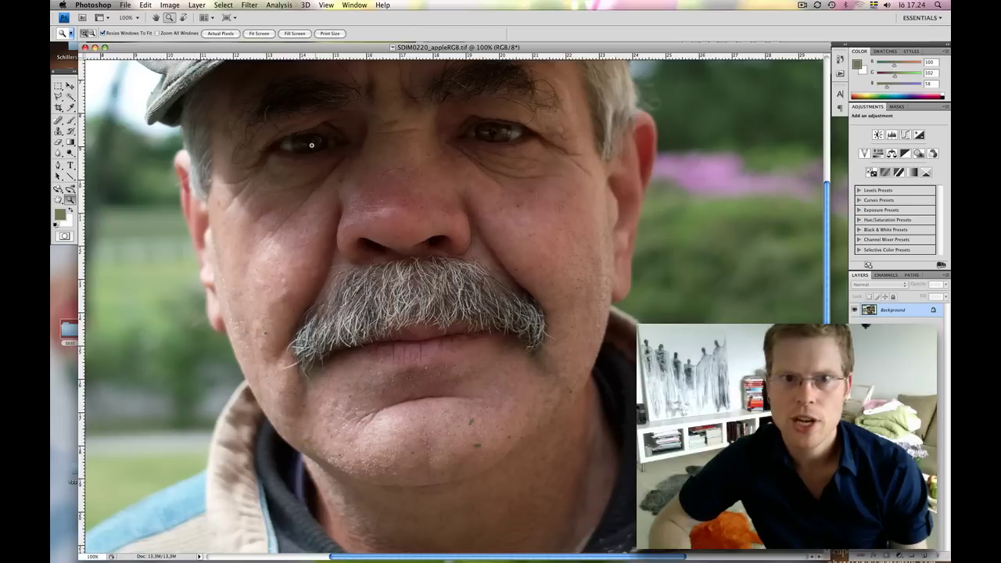
Convert the portrait to sRGB IEC61966-2.1 with Edit > Convert to Profile.
{"action": "left_click", "coordinate": [170, 6]}
{"action": "mouse_move", "coordinate": [145, 6]}
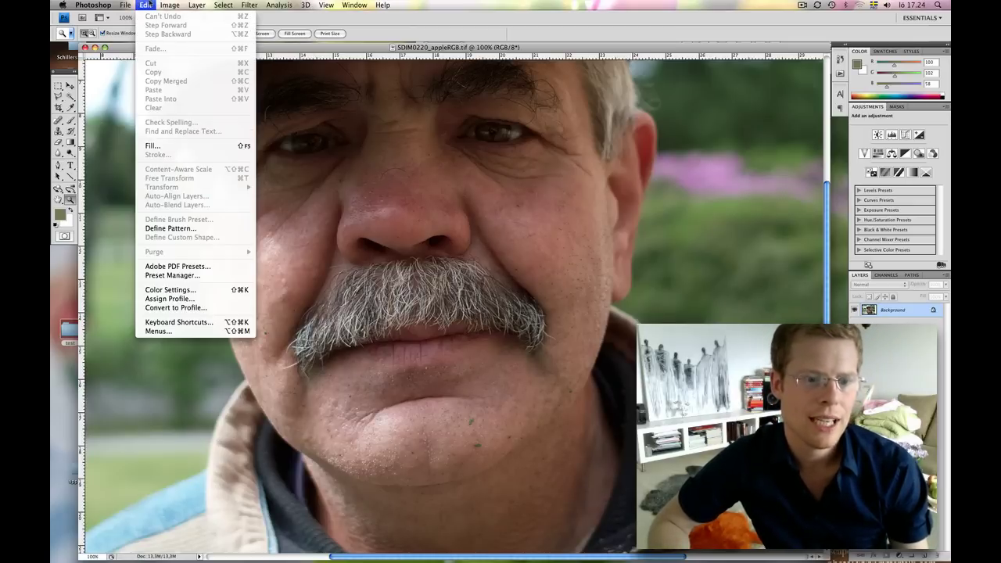
{"action": "left_click", "coordinate": [171, 308]}
{"action": "left_click", "coordinate": [446, 208]}
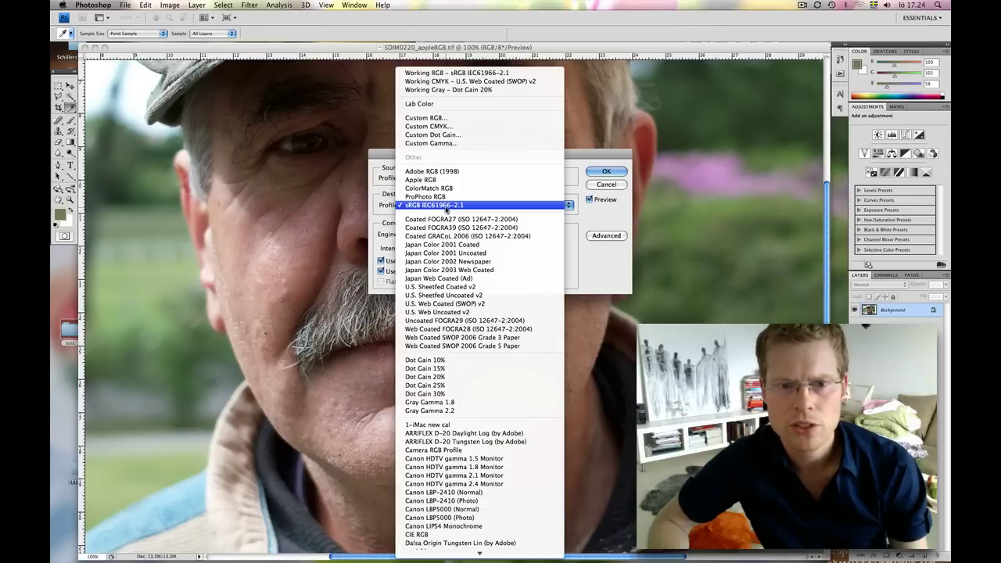
{"action": "left_click", "coordinate": [446, 205]}
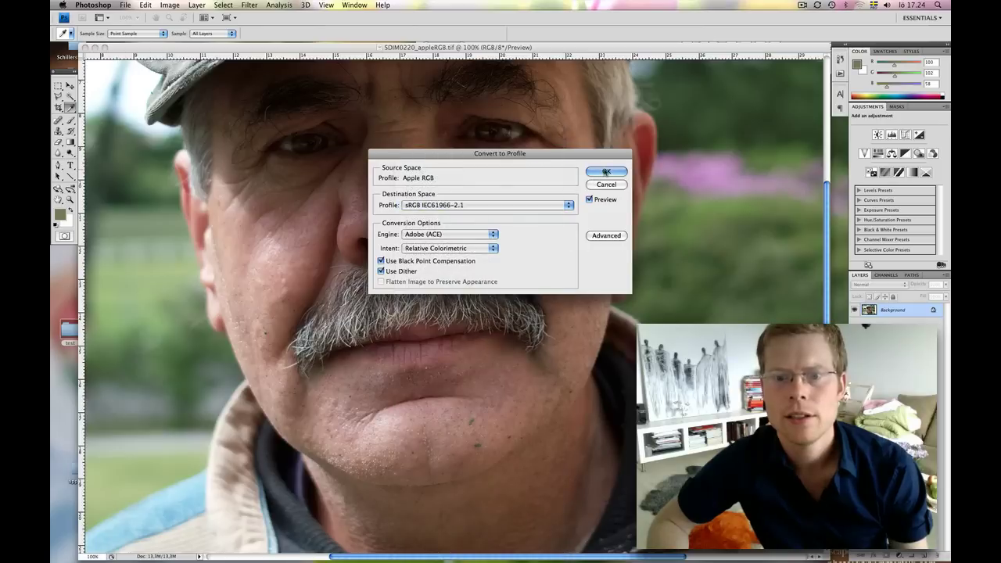
{"action": "left_click", "coordinate": [606, 172]}
{"action": "key", "text": "z"}
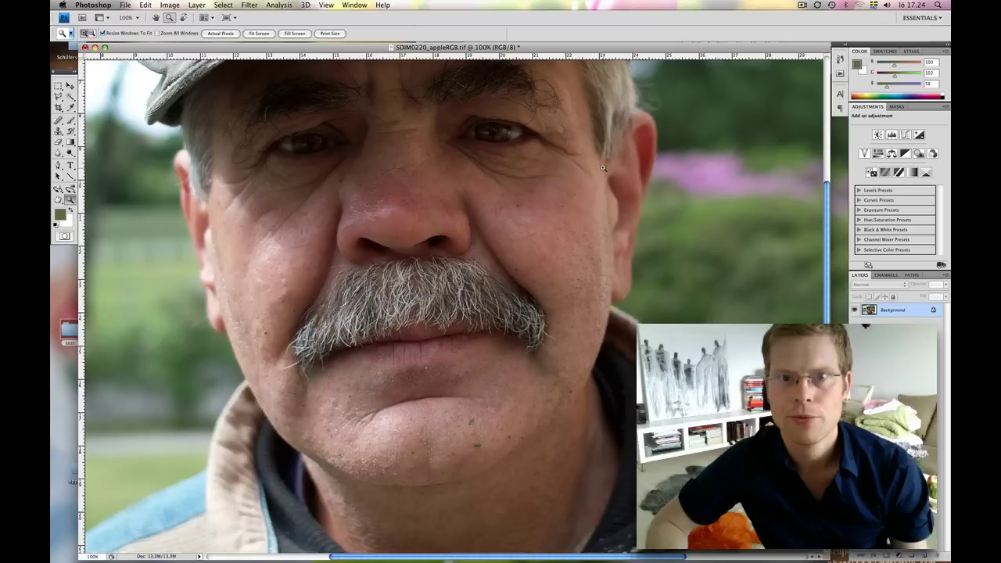
Export via Save for Web as JPEG, declining to overwrite the existing sRGB file.
{"action": "left_click", "coordinate": [125, 4]}
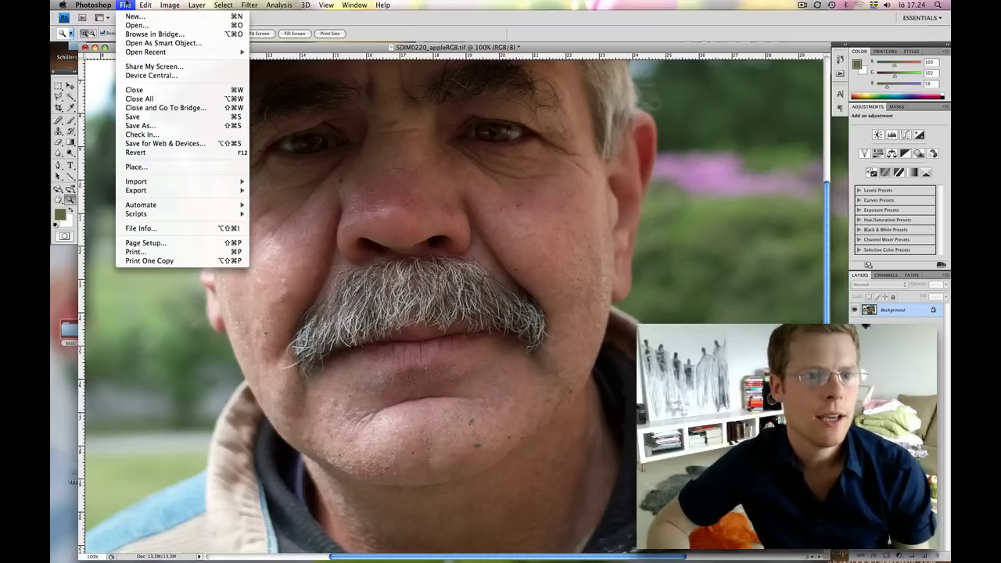
{"action": "left_click", "coordinate": [163, 144]}
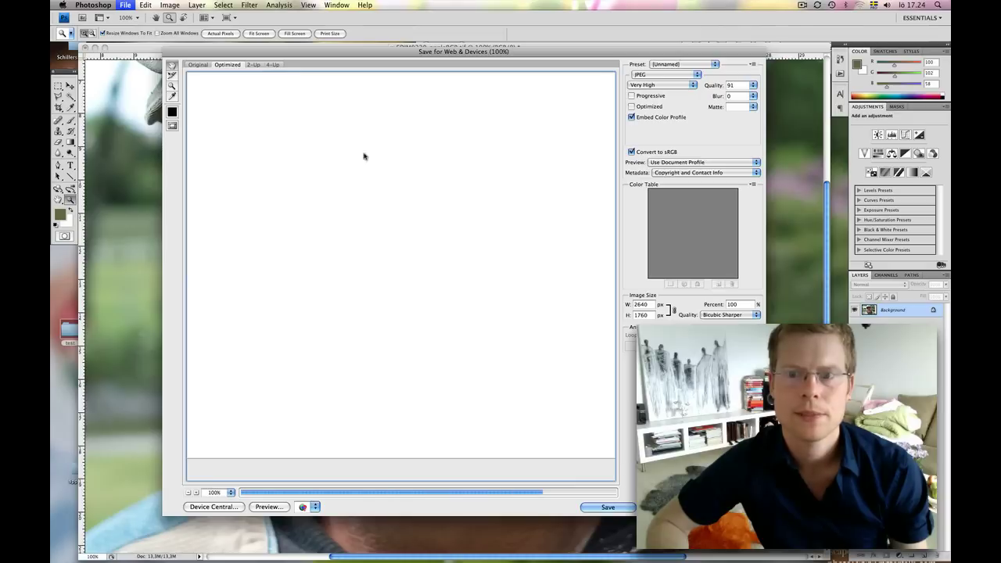
{"action": "scroll", "coordinate": [571, 135], "scroll_direction": "down", "scroll_amount": 5}
{"action": "scroll", "coordinate": [571, 135], "scroll_direction": "right", "scroll_amount": 10}
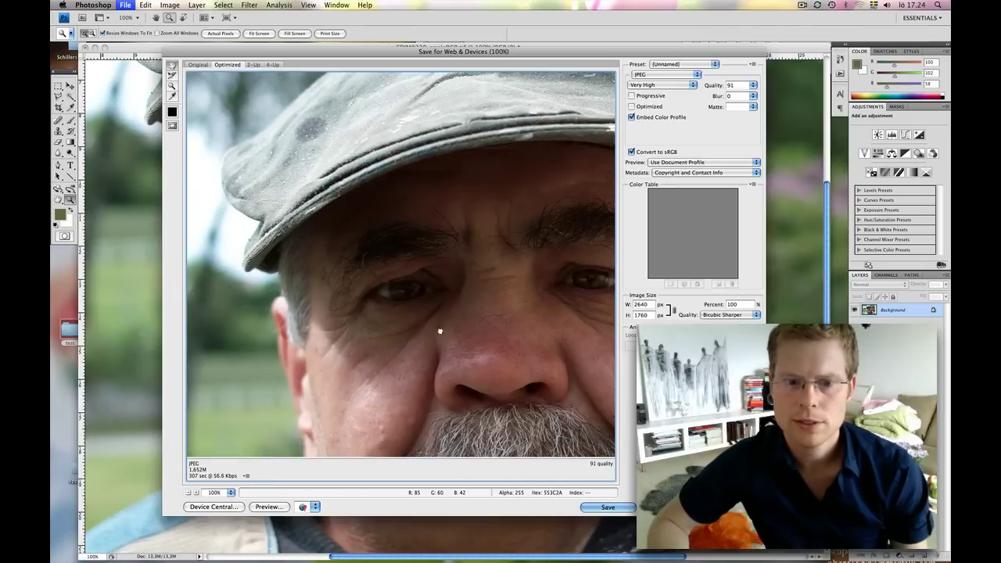
{"action": "left_click", "coordinate": [606, 509]}
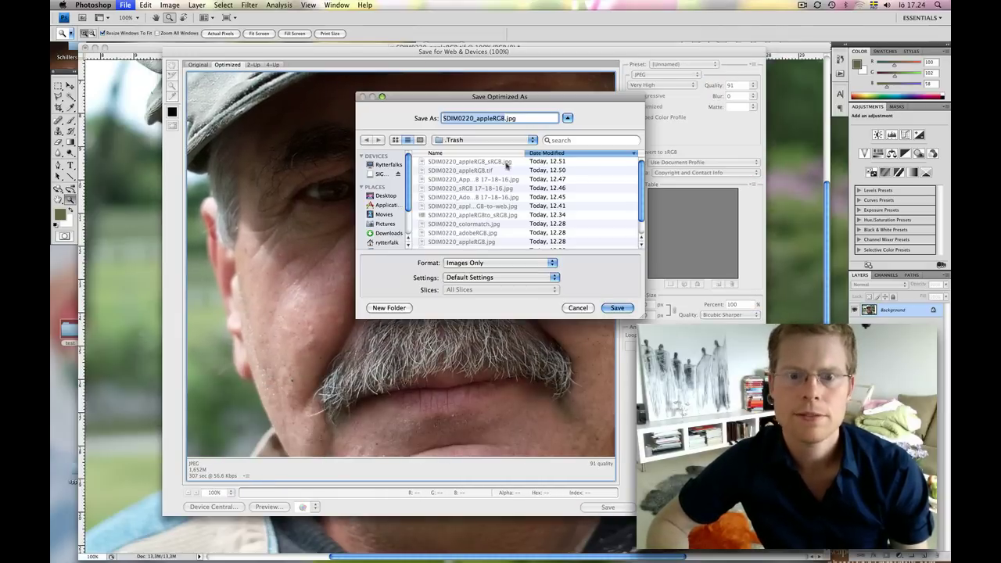
{"action": "left_click", "coordinate": [503, 119]}
{"action": "type", "text": "_sRGB"}
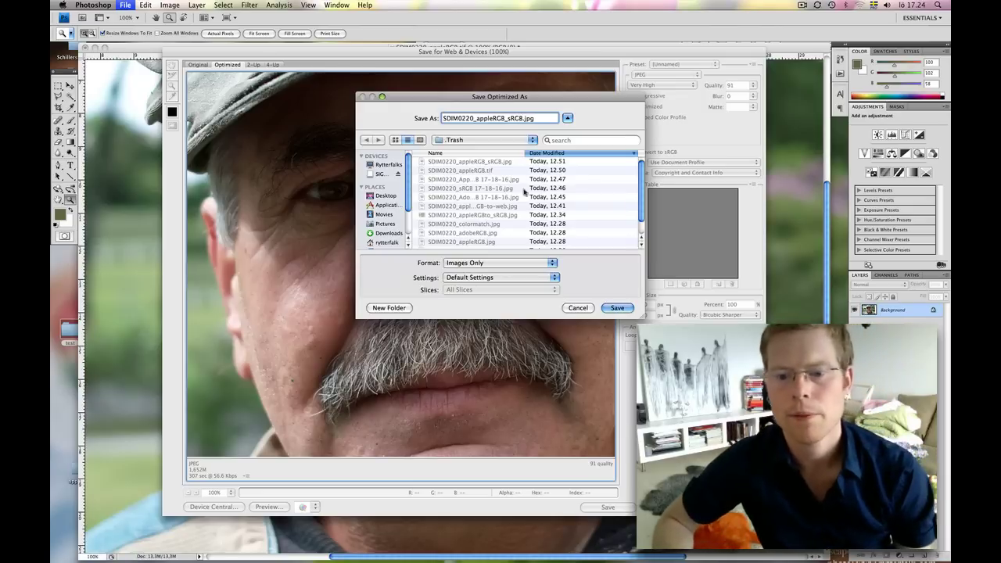
{"action": "left_click", "coordinate": [618, 308]}
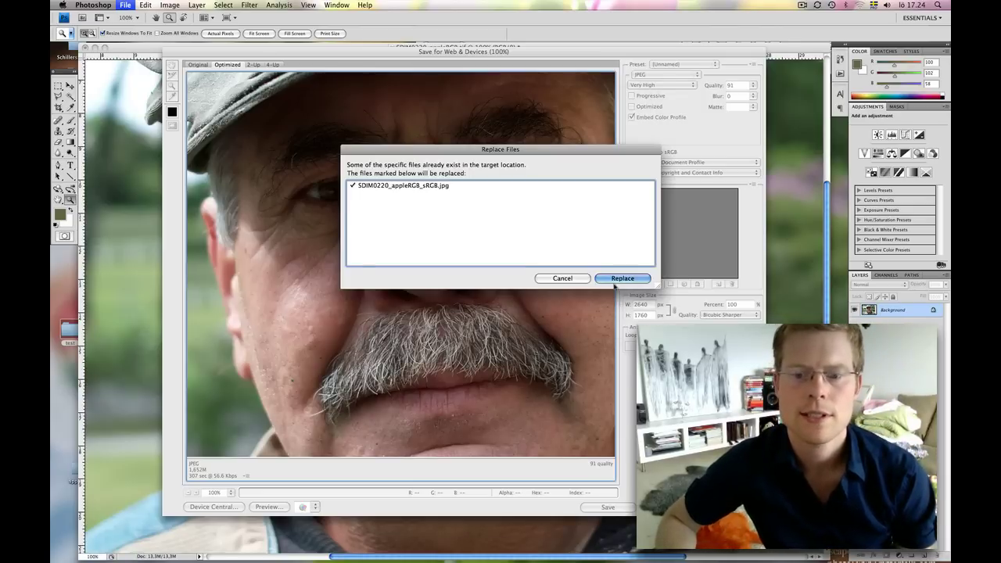
{"action": "left_click", "coordinate": [563, 278]}
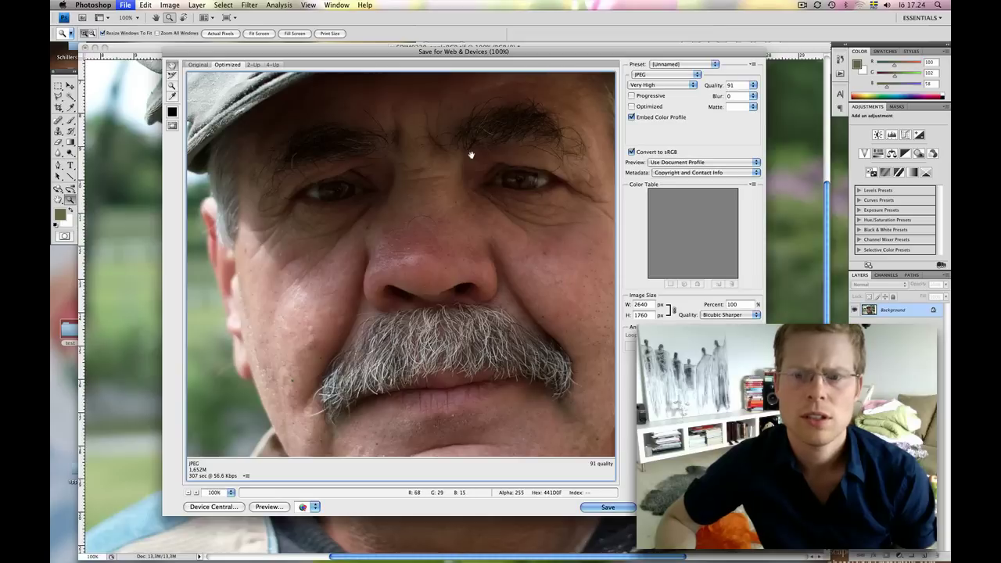
Save the JPEG as SDIM0220_appleRGB_sRGB.jpg in the Desktop test folder.
{"action": "left_click", "coordinate": [607, 508]}
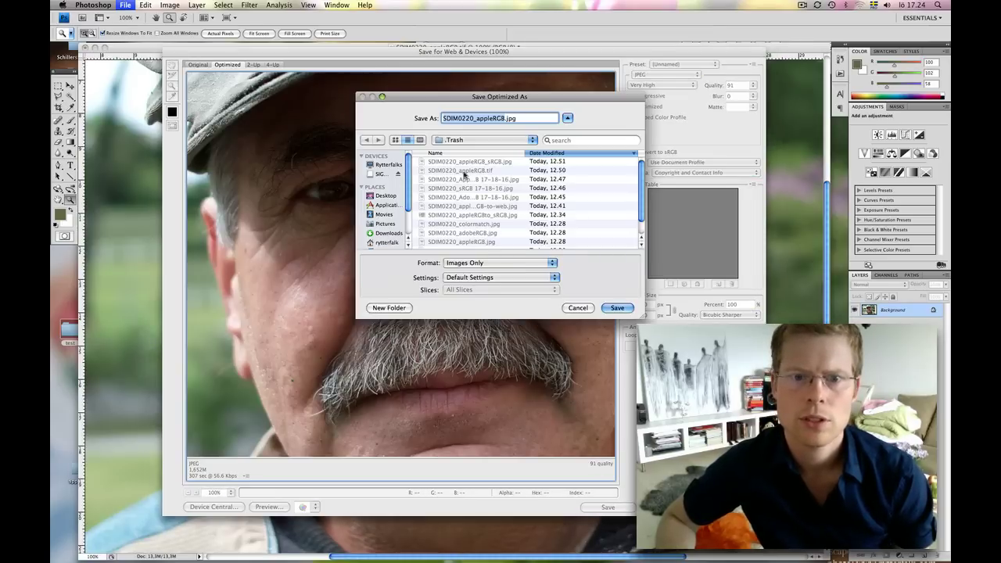
{"action": "left_click", "coordinate": [388, 195]}
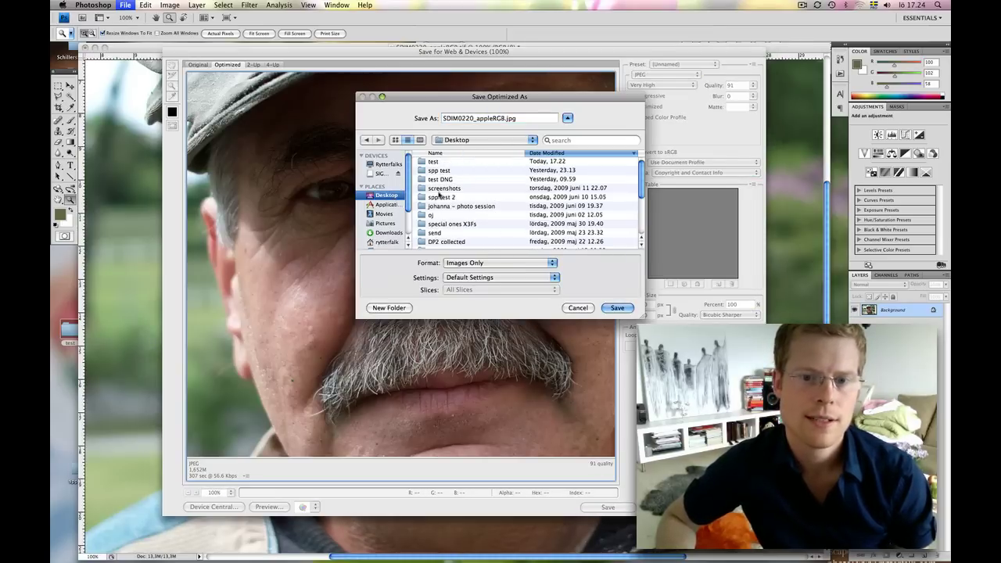
{"action": "double_click", "coordinate": [445, 165]}
{"action": "triple_click", "coordinate": [479, 118]}
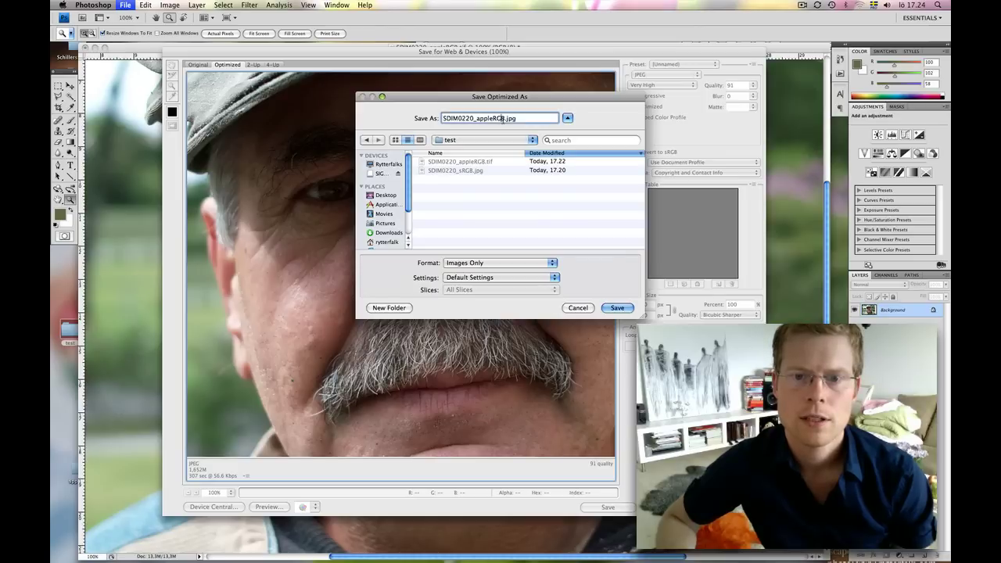
{"action": "left_click", "coordinate": [504, 118]}
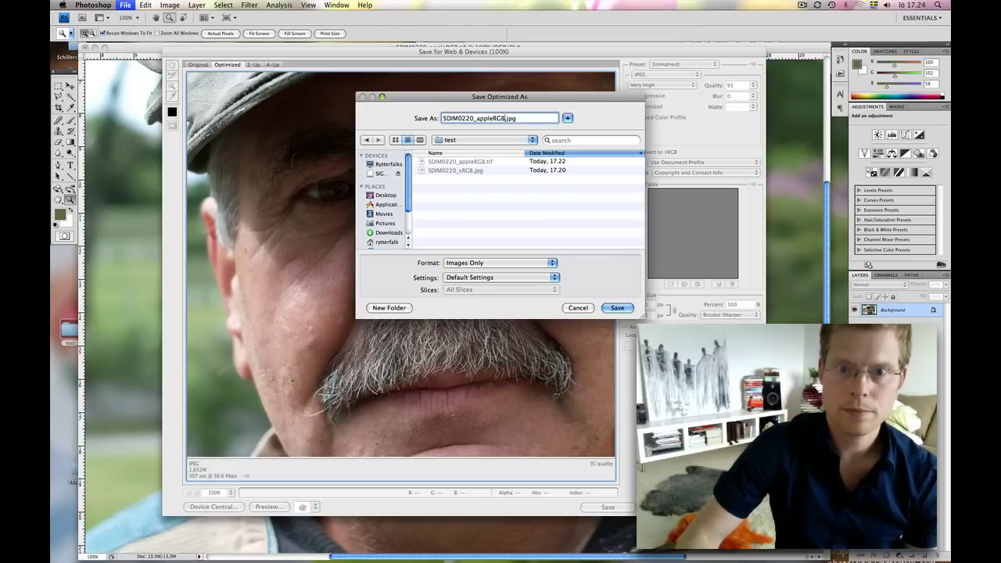
{"action": "type", "text": "_sRGB"}
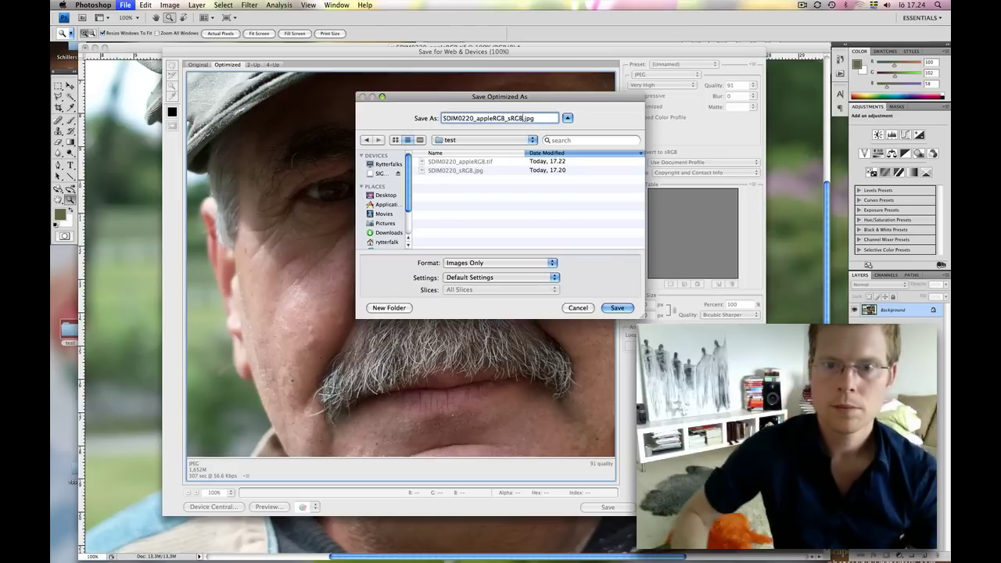
{"action": "left_click", "coordinate": [618, 308]}
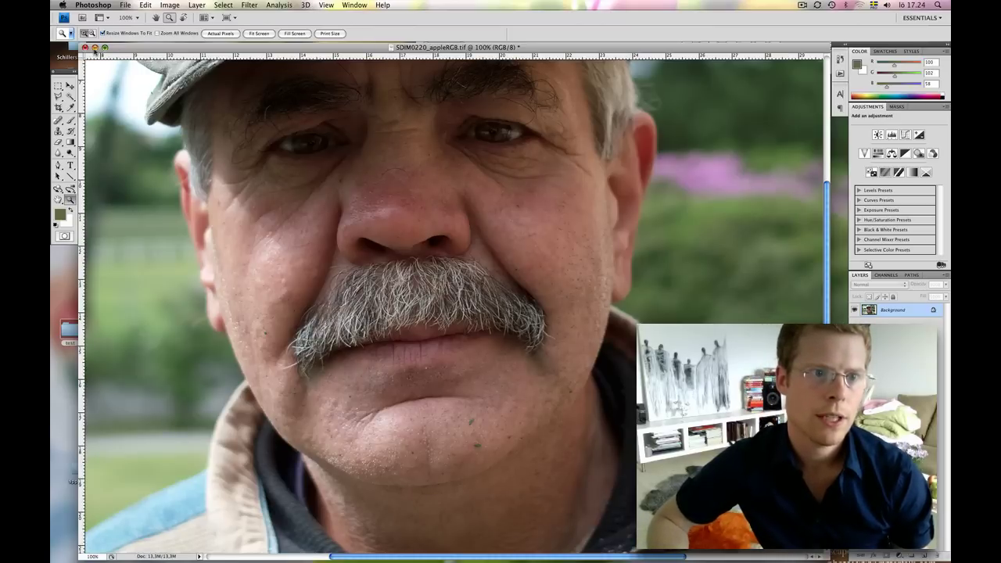
Minimize Photoshop and open SDIM0220_appleRGB_sRGB.jpg from the Finder test folder in Safari.
{"action": "left_click", "coordinate": [95, 48]}
{"action": "left_click_drag", "start_coordinate": [141, 305], "coordinate": [125, 239]}
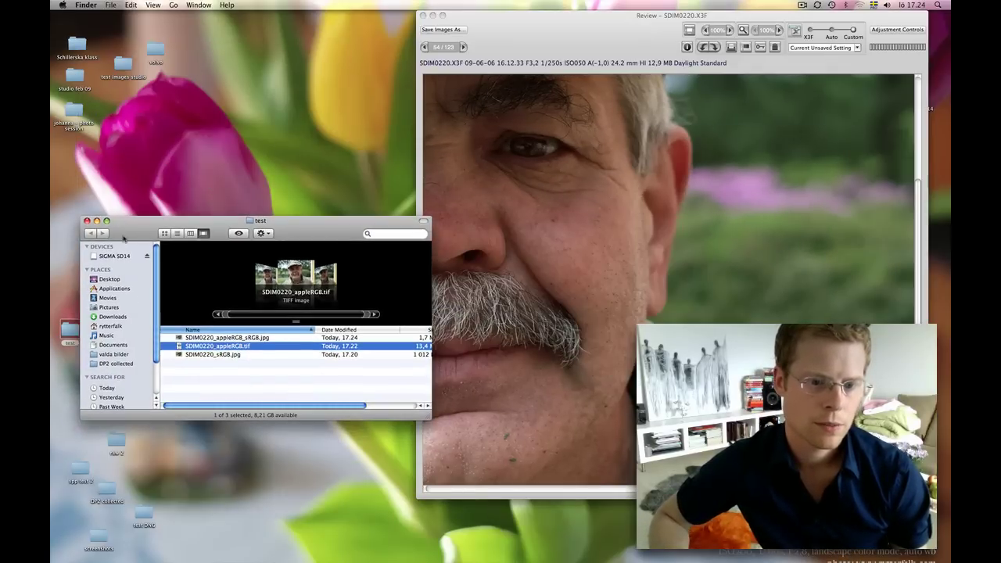
{"action": "left_click", "coordinate": [237, 338]}
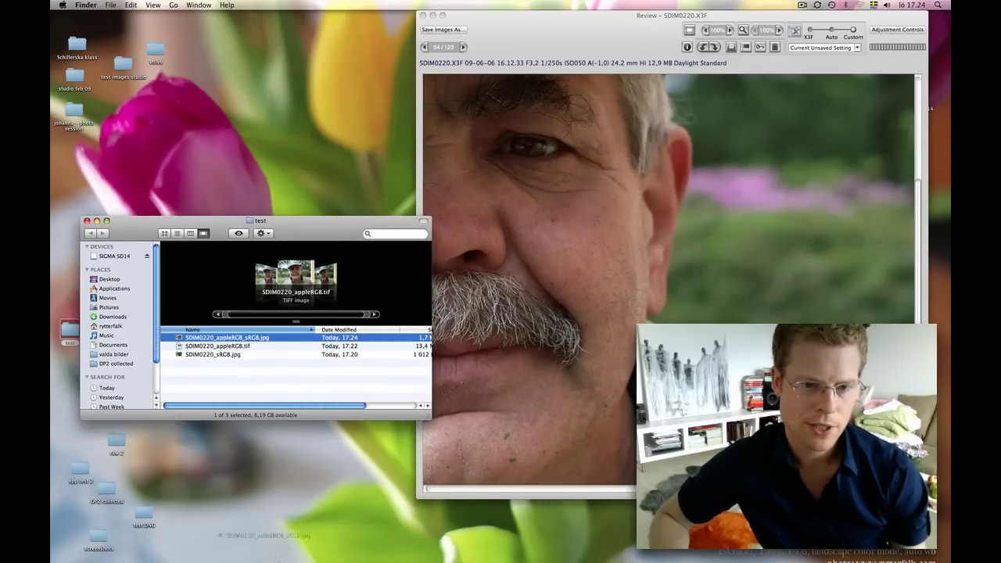
{"action": "mouse_move", "coordinate": [266, 558]}
{"action": "left_click_drag", "start_coordinate": [266, 557], "coordinate": [211, 547]}
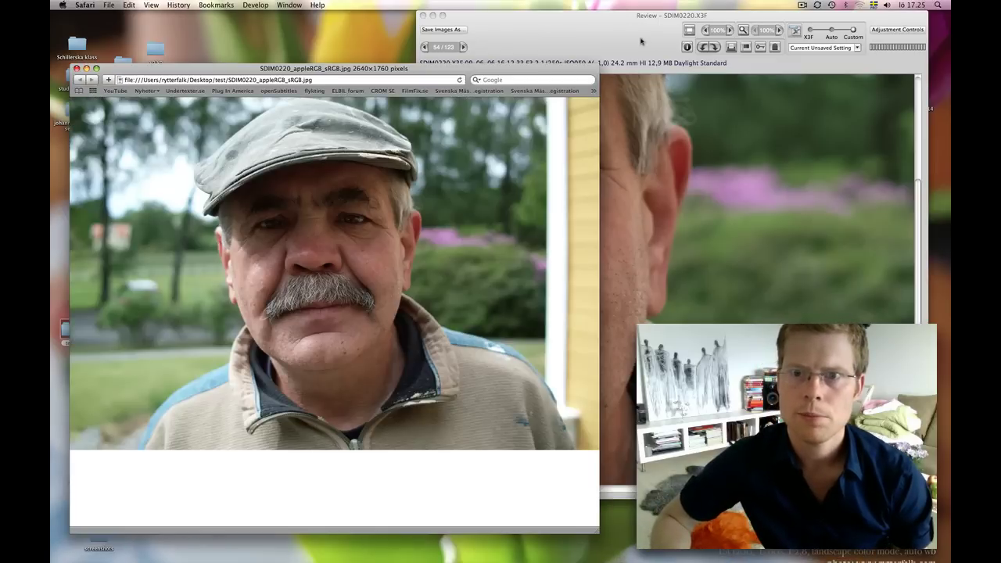
Compare the JPEG at actual size beside the SIGMA Photo Pro review, then close Safari's image.
{"action": "left_click", "coordinate": [640, 40]}
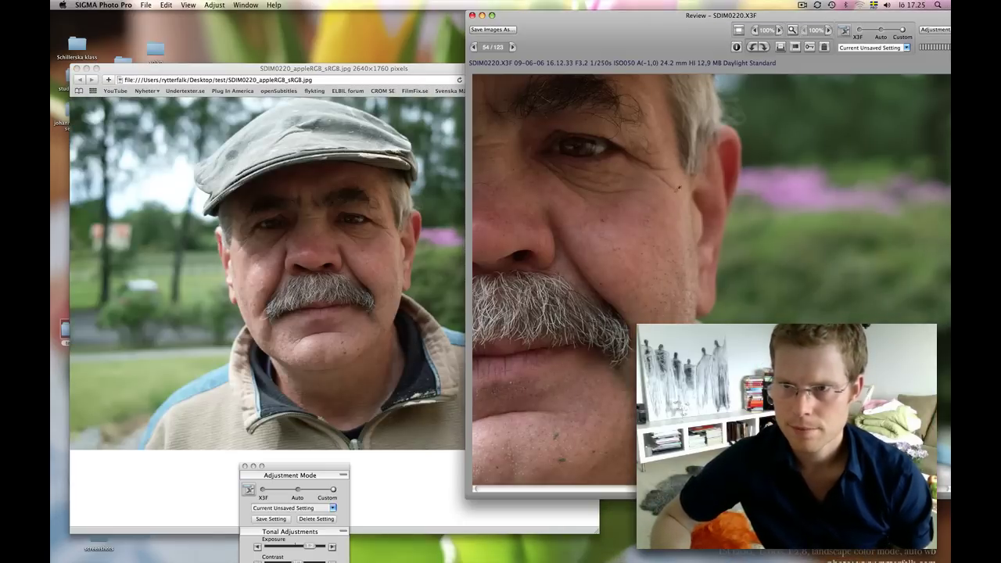
{"action": "left_click", "coordinate": [344, 74]}
{"action": "left_click", "coordinate": [385, 273]}
{"action": "scroll", "coordinate": [385, 274], "scroll_direction": "down", "scroll_amount": 5}
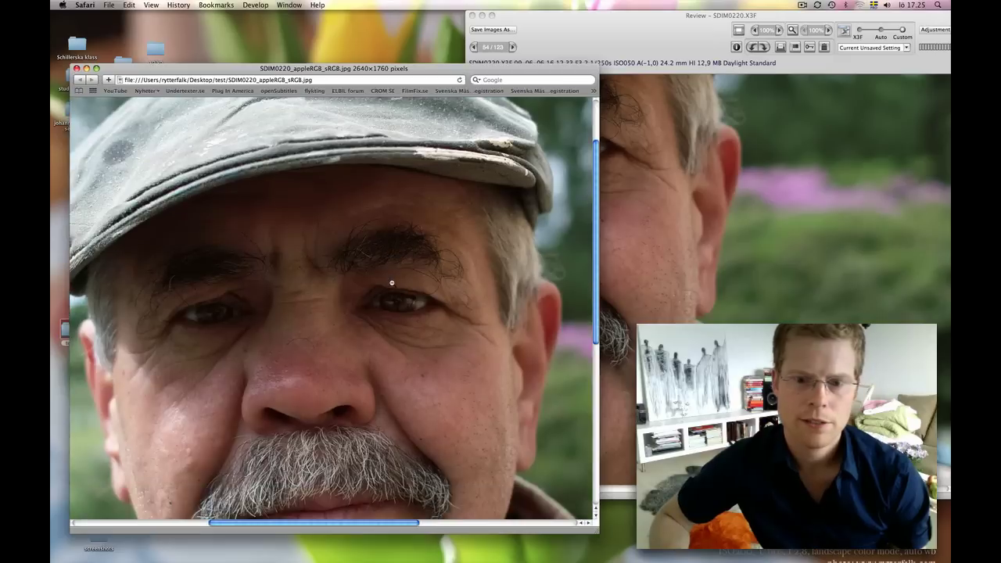
{"action": "left_click", "coordinate": [579, 61]}
{"action": "left_click_drag", "start_coordinate": [602, 15], "coordinate": [503, 73]}
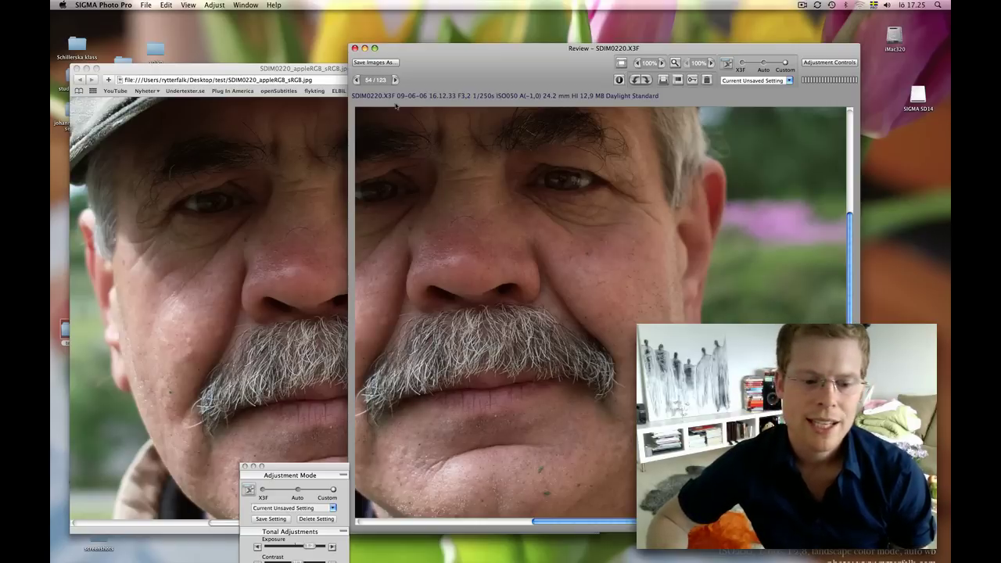
{"action": "left_click", "coordinate": [72, 69]}
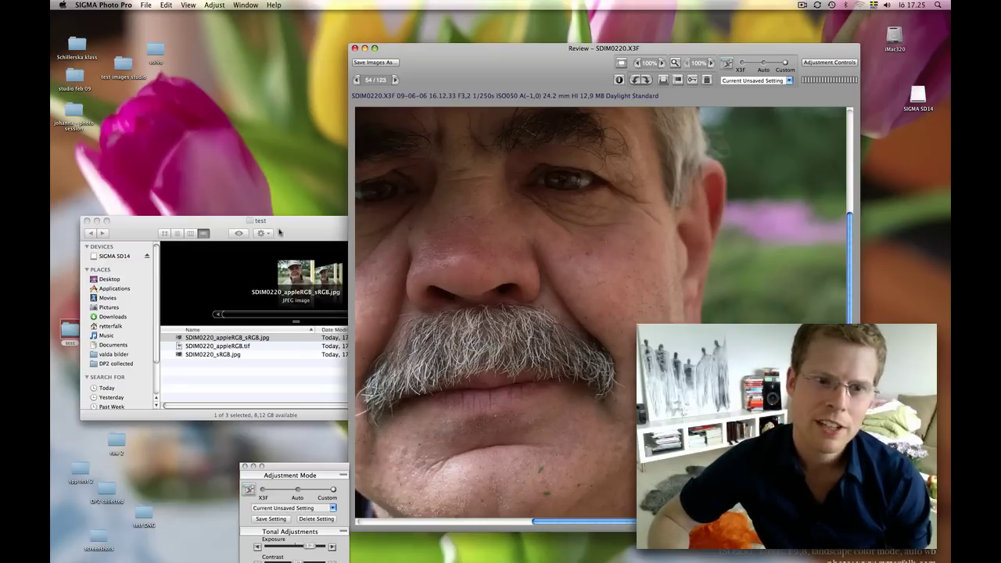
{"action": "left_click", "coordinate": [237, 394]}
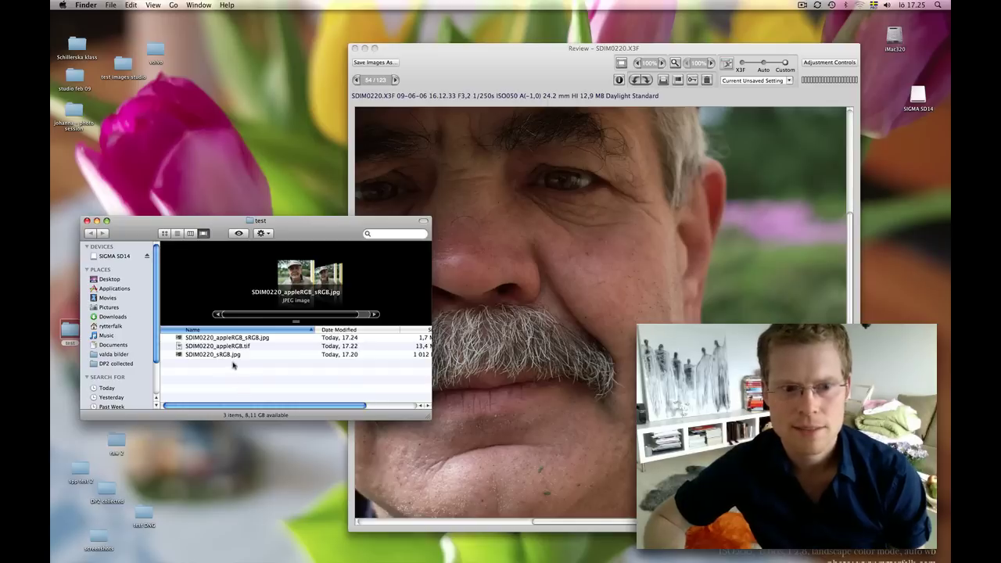
{"action": "left_click_drag", "start_coordinate": [237, 340], "coordinate": [193, 551]}
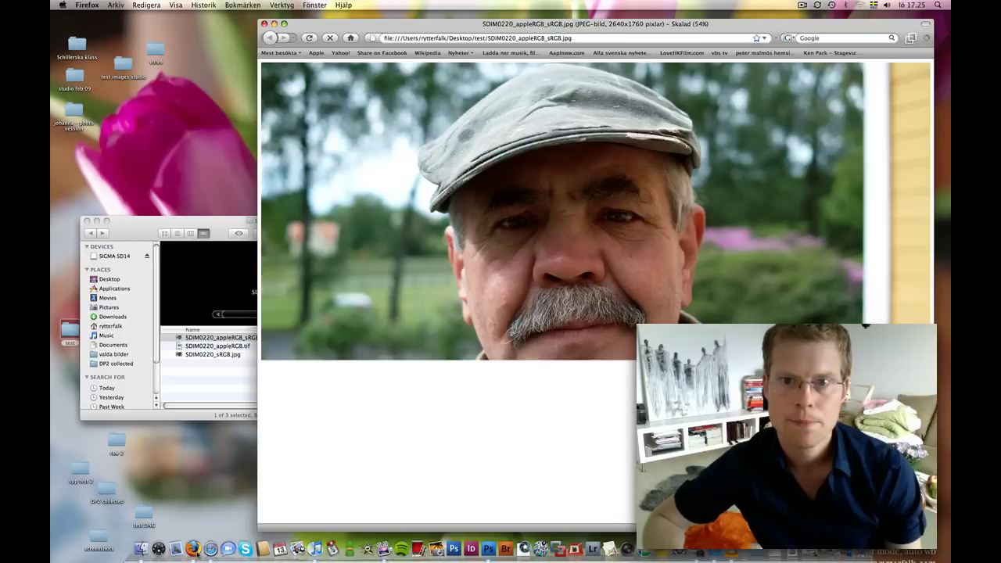
{"action": "left_click_drag", "start_coordinate": [752, 24], "coordinate": [366, 43]}
{"action": "left_click", "coordinate": [209, 252]}
{"action": "scroll", "coordinate": [255, 263], "scroll_direction": "down", "scroll_amount": 5}
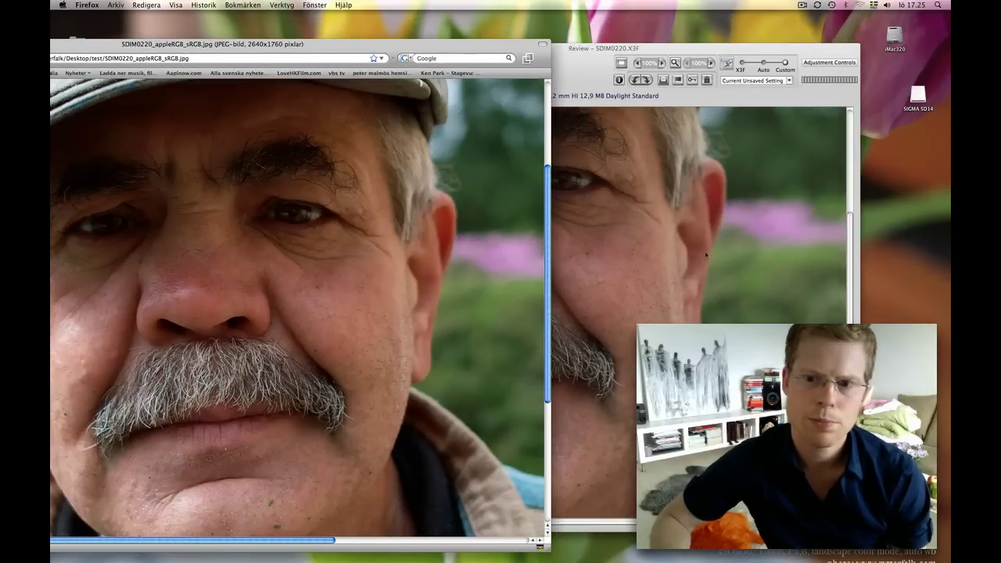
{"action": "key", "text": "super+Tab"}
{"action": "scroll", "coordinate": [497, 291], "scroll_direction": "up", "scroll_amount": 3}
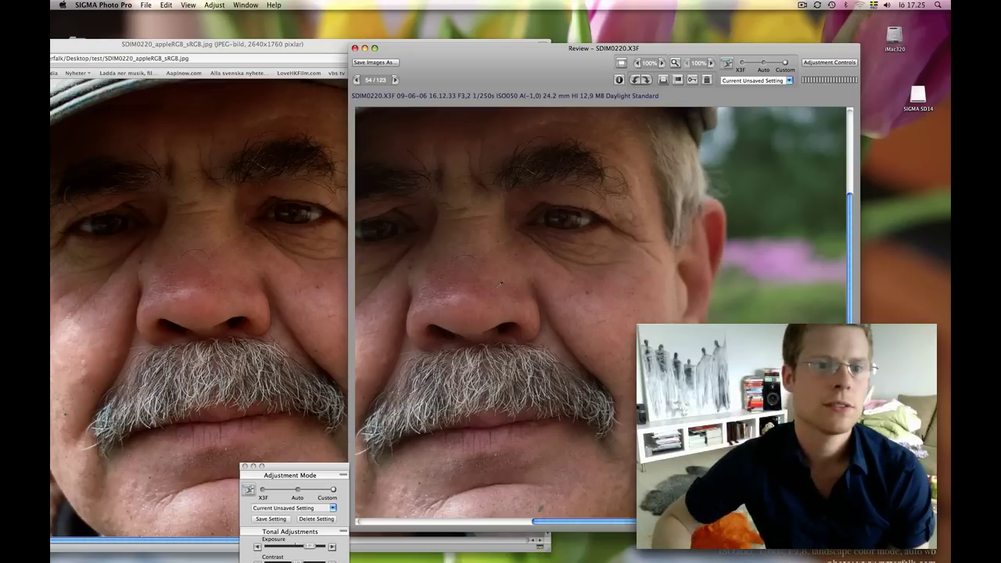
{"action": "left_click_drag", "start_coordinate": [173, 50], "coordinate": [408, 24]}
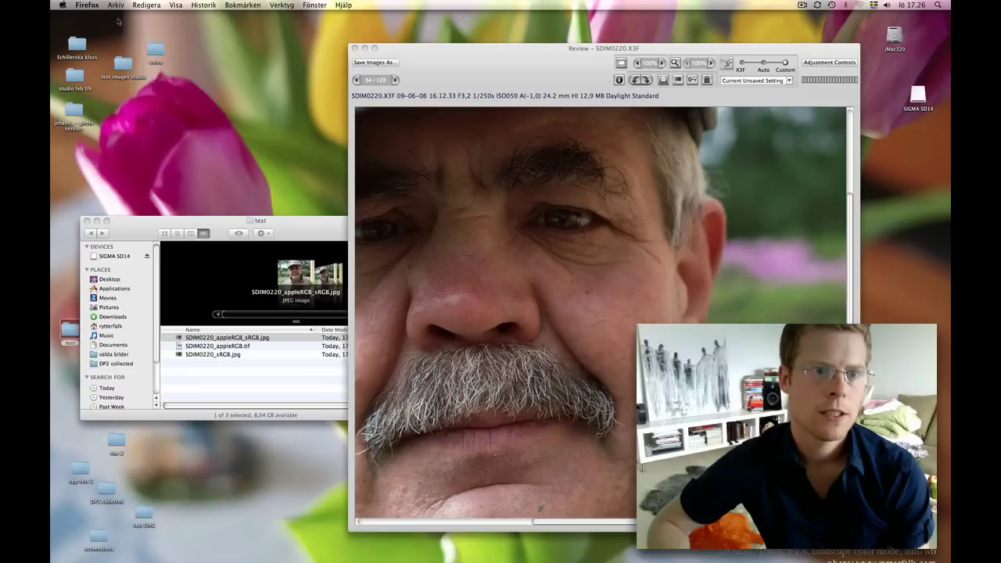
Close the Firefox image and shift the SDIM0220.X3F SIGMA review window left, frontmost.
{"action": "left_click", "coordinate": [119, 17]}
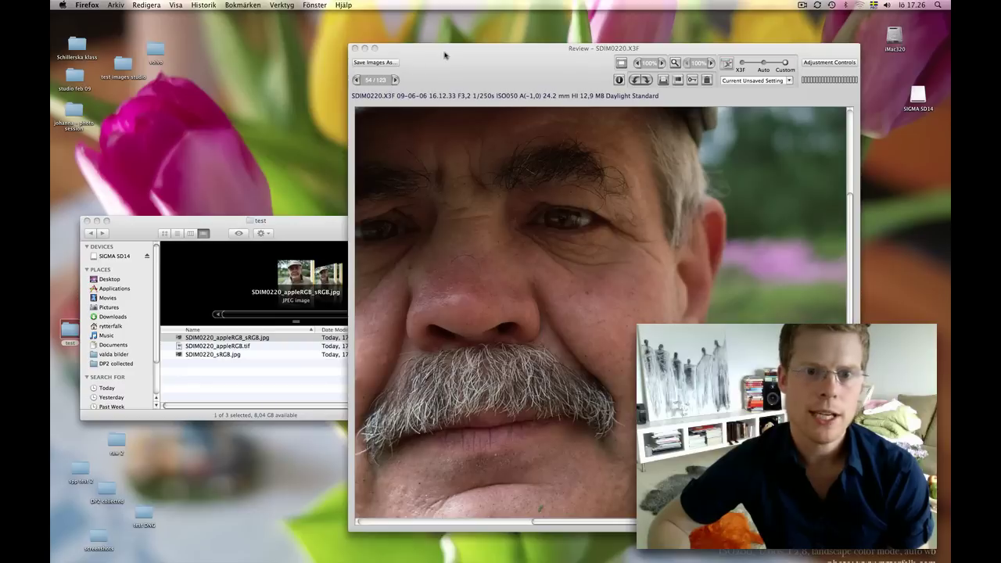
{"action": "left_click_drag", "start_coordinate": [444, 55], "coordinate": [381, 52]}
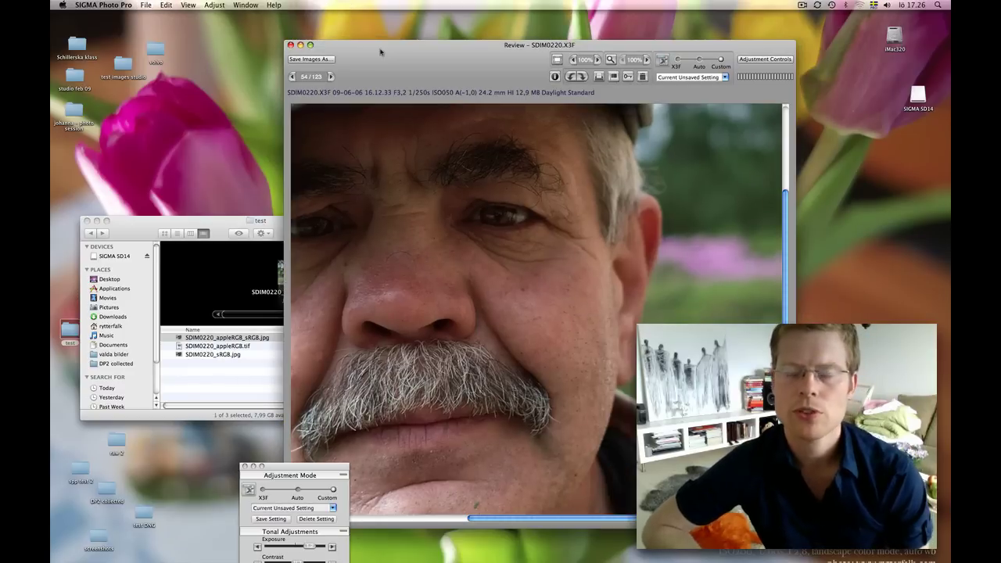